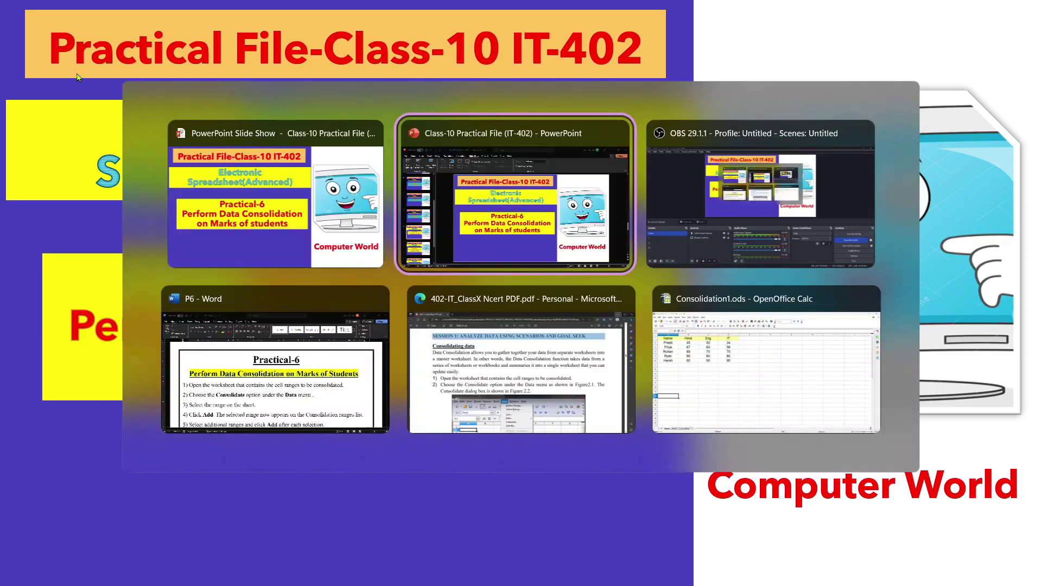
# Read the P6 document's Practical-6 steps down to step 8, then bring up the consolidation PDF.
pyautogui.click(353, 374)
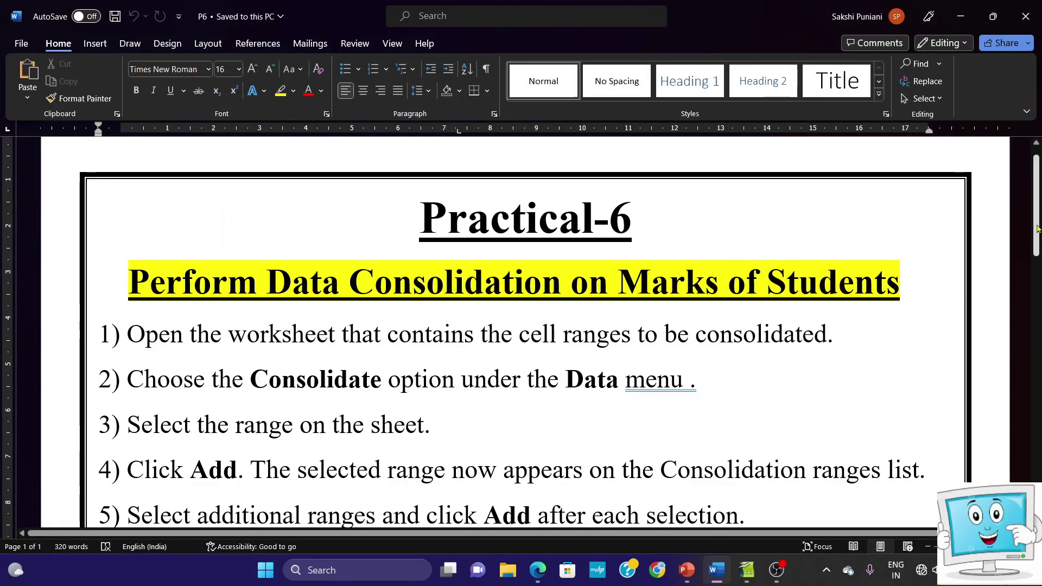
pyautogui.scroll(-3, 628, 319)
pyautogui.scroll(-10, 521, 331)
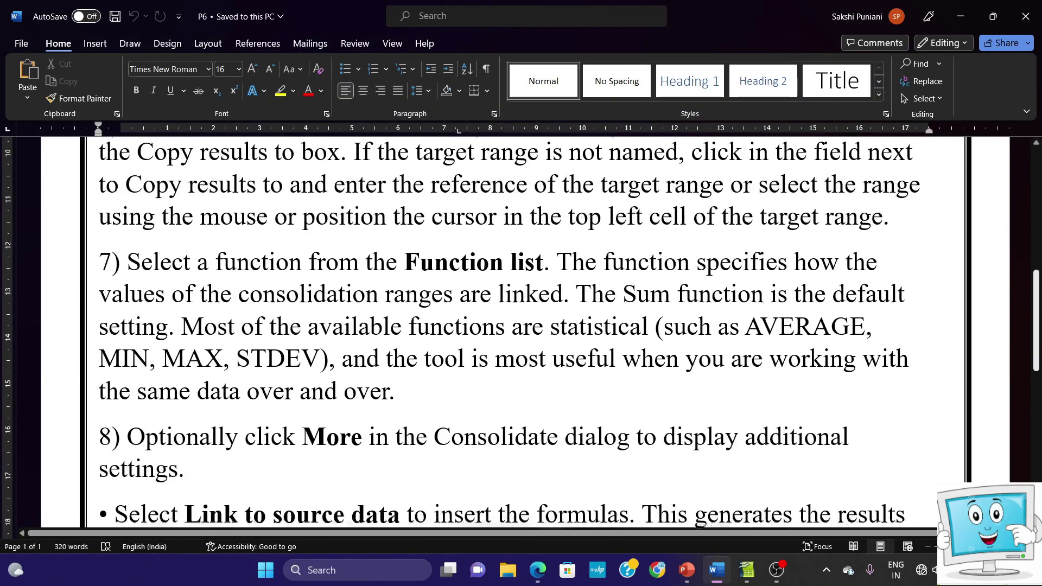
pyautogui.scroll(-4, 521, 331)
pyautogui.scroll(3, 521, 332)
pyautogui.scroll(-4, 521, 331)
pyautogui.scroll(6, 910, 412)
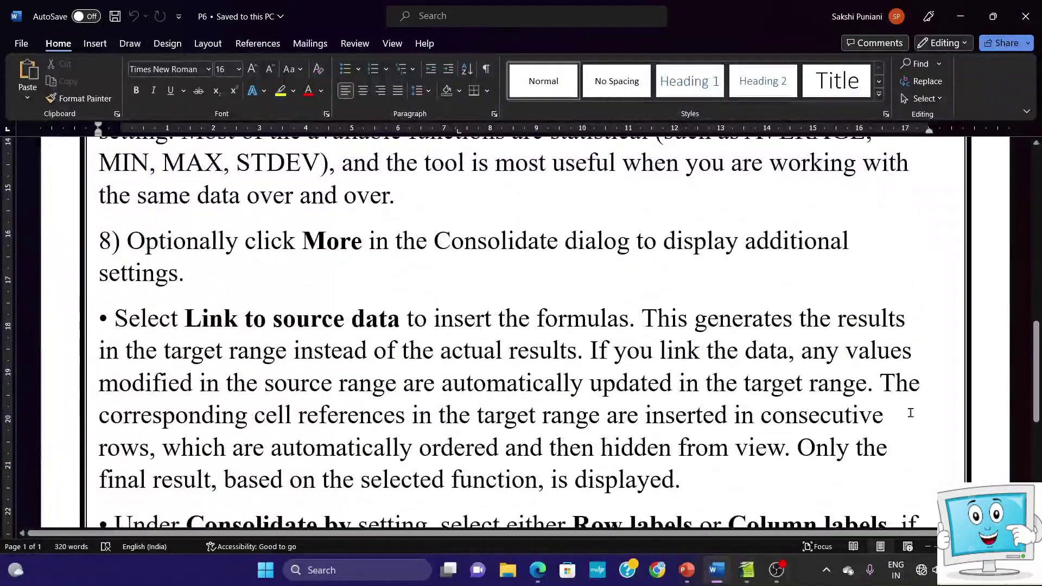
pyautogui.click(538, 570)
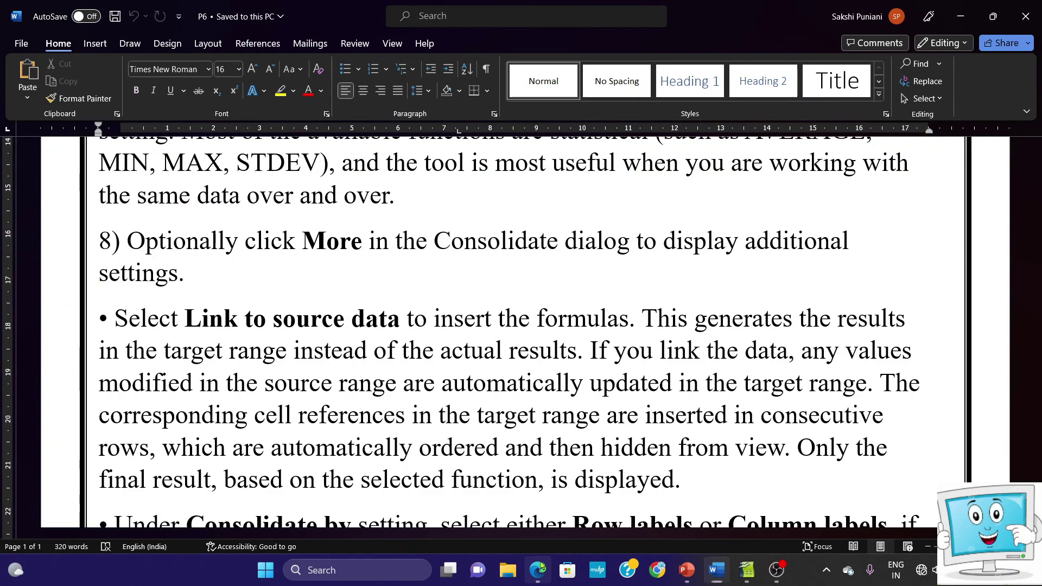
# Jump the textbook PDF to page 62 with consolidation steps 3–7, then switch to Consolidation1.ods.
pyautogui.click(479, 65)
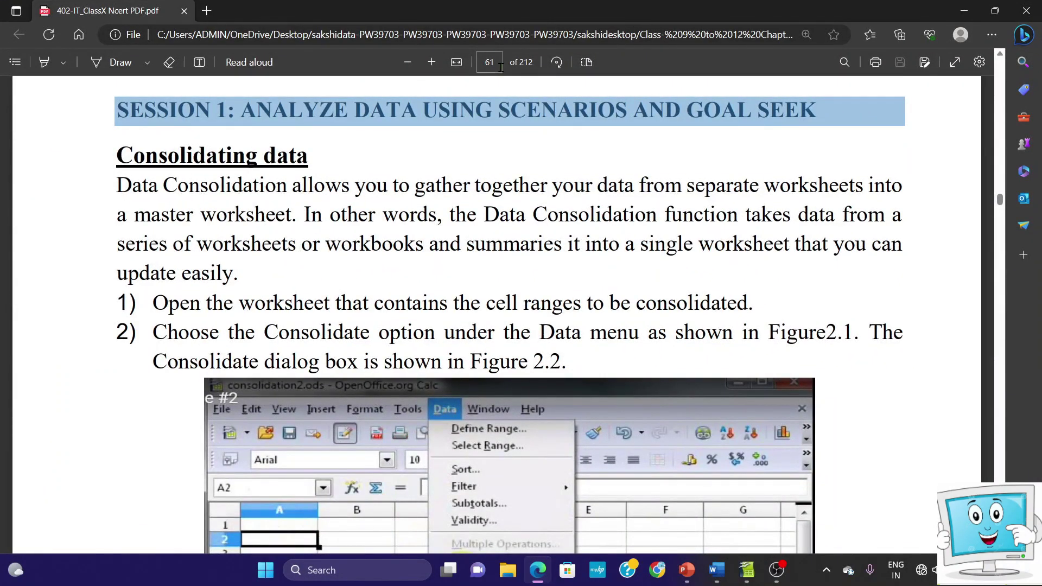
pyautogui.write('6')
pyautogui.press('Return')
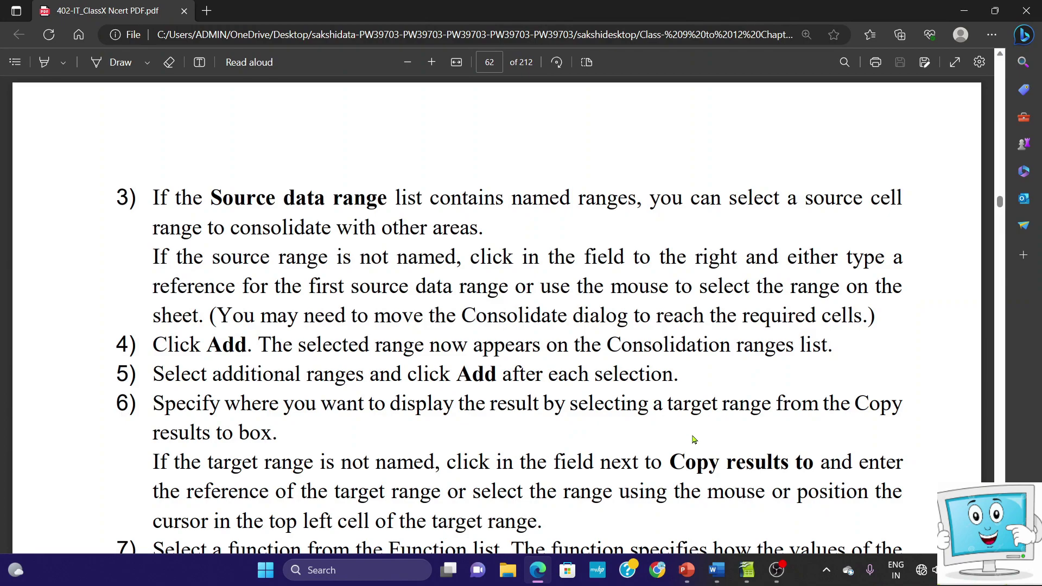
pyautogui.click(747, 570)
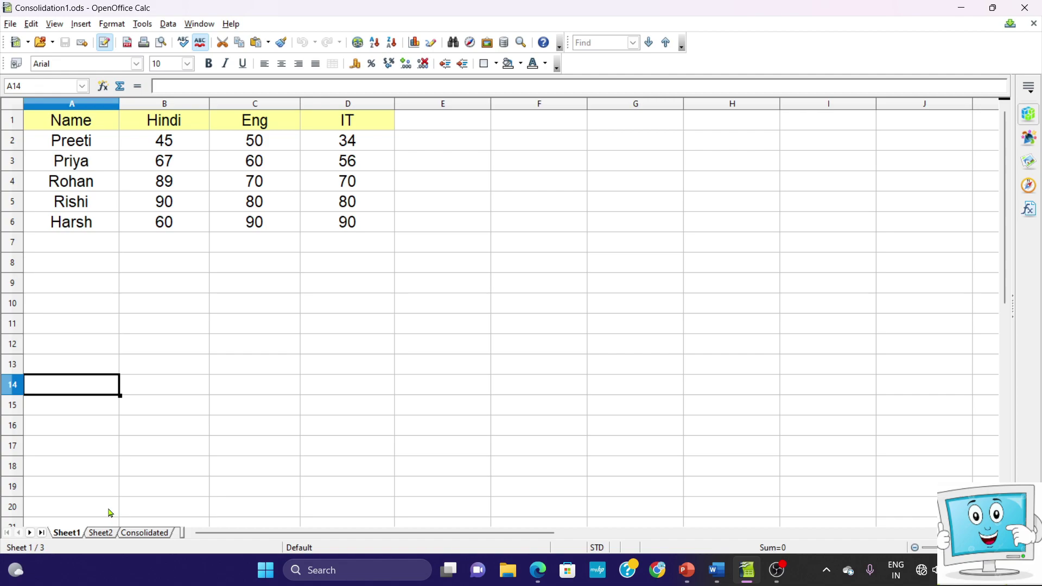
# Look over Sheet2 and the empty Consolidated sheet, return to Sheet1, then go back to Word.
pyautogui.click(102, 533)
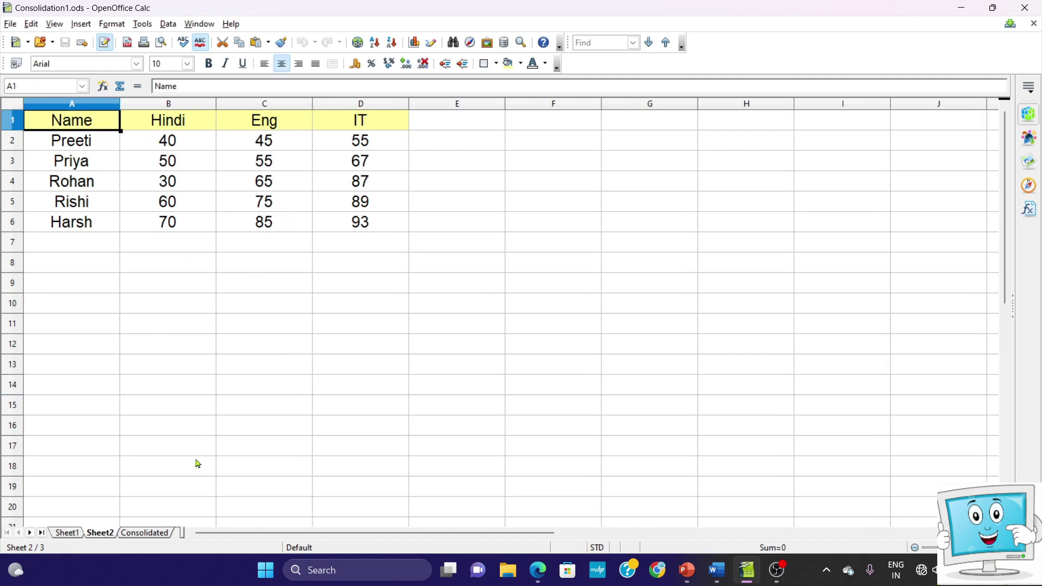
pyautogui.click(137, 534)
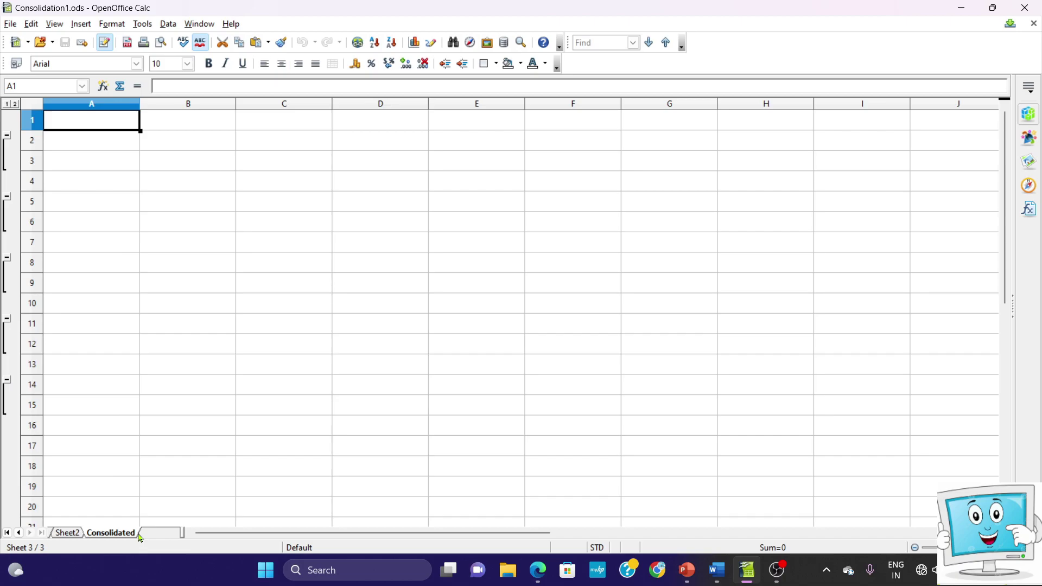
pyautogui.click(18, 533)
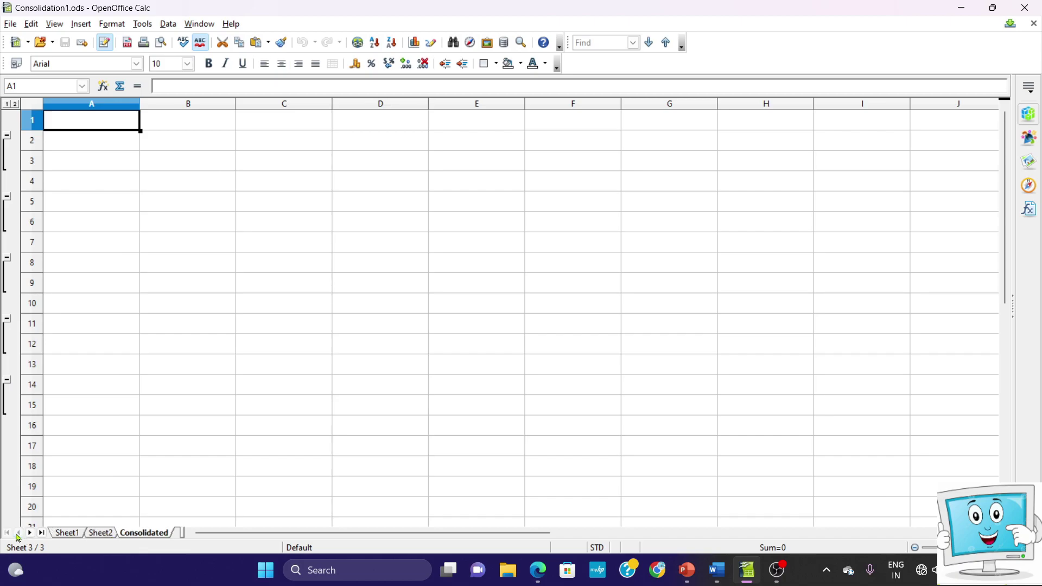
pyautogui.click(77, 534)
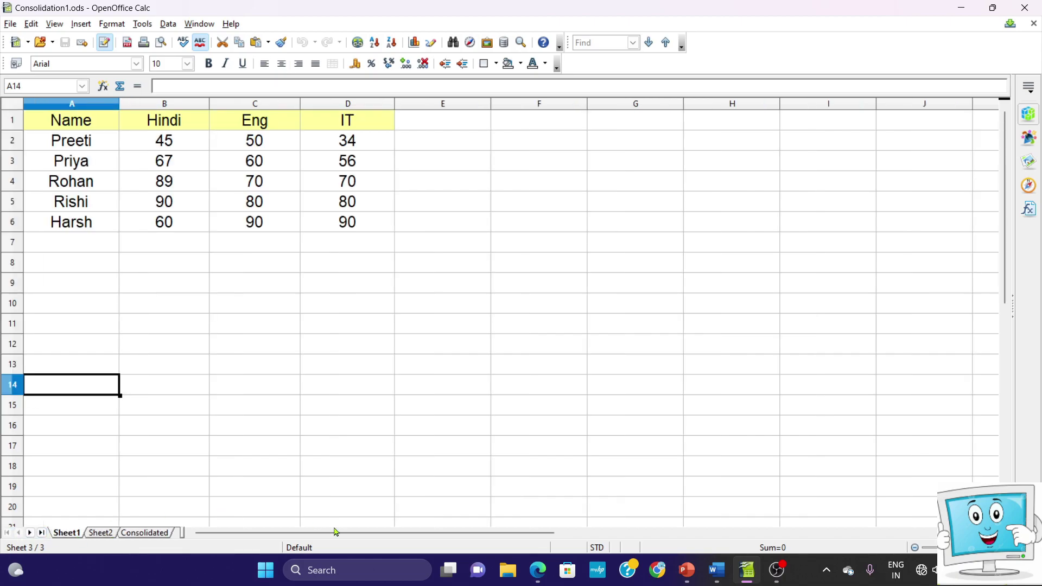
pyautogui.click(718, 569)
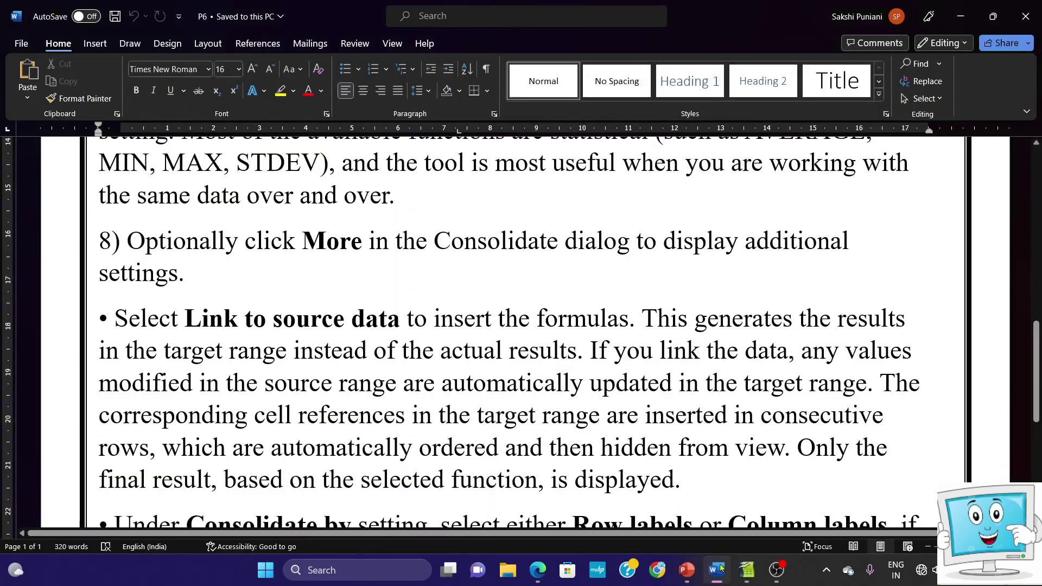
# Return to the top of the P6 steps and highlight the Consolidate and Data wording in step 2.
pyautogui.moveTo(1036, 369); pyautogui.dragTo(1036, 179)
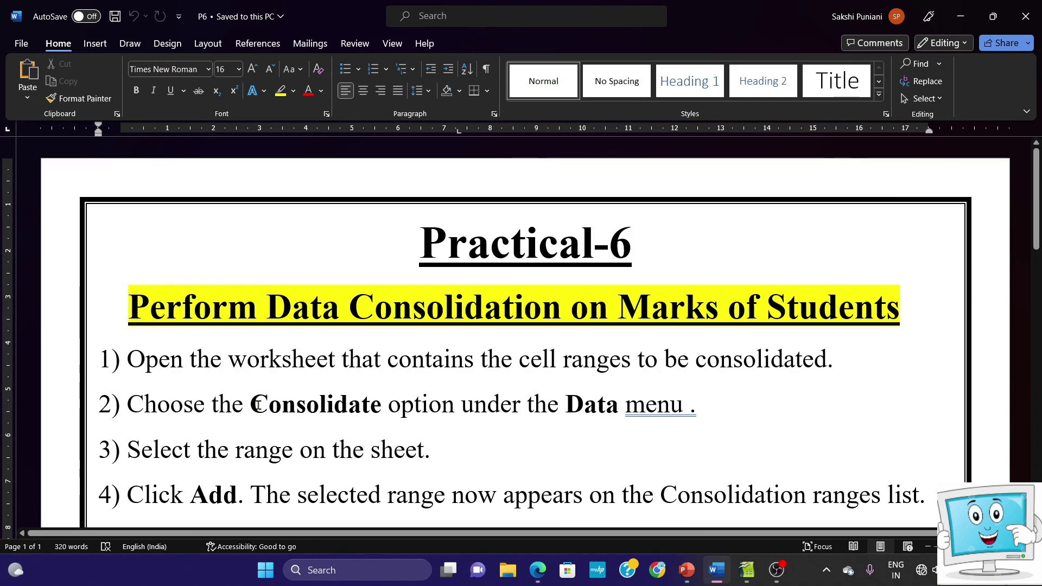
pyautogui.moveTo(241, 404); pyautogui.dragTo(459, 407)
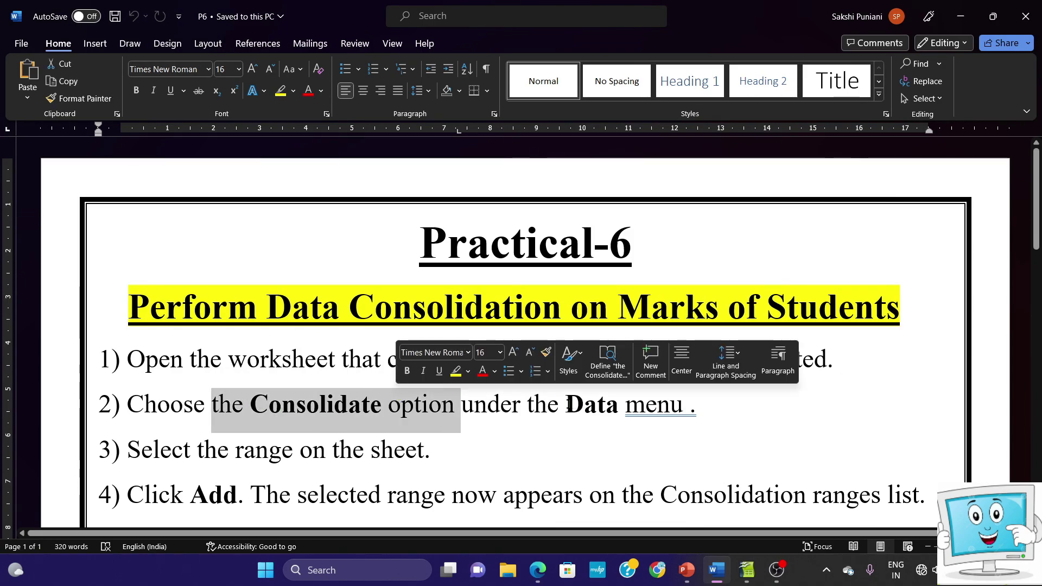
pyautogui.moveTo(566, 404); pyautogui.dragTo(645, 406)
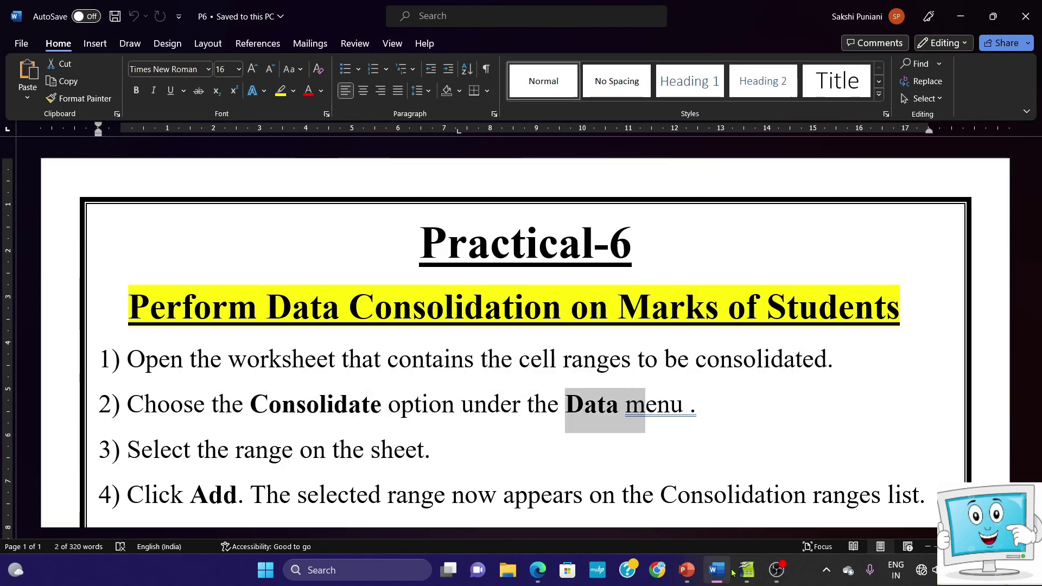
pyautogui.click(748, 573)
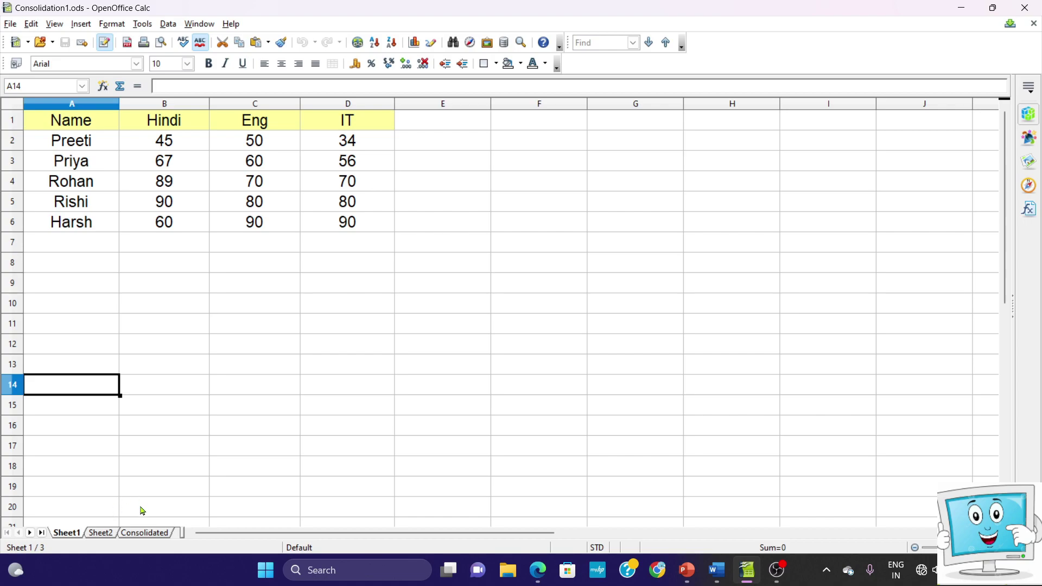
pyautogui.click(145, 533)
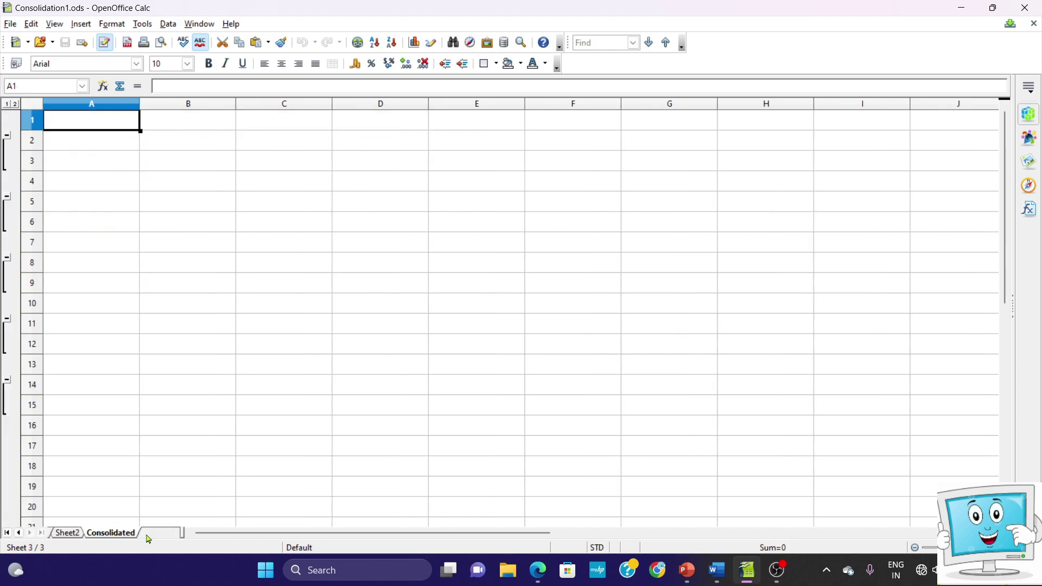
pyautogui.click(168, 24)
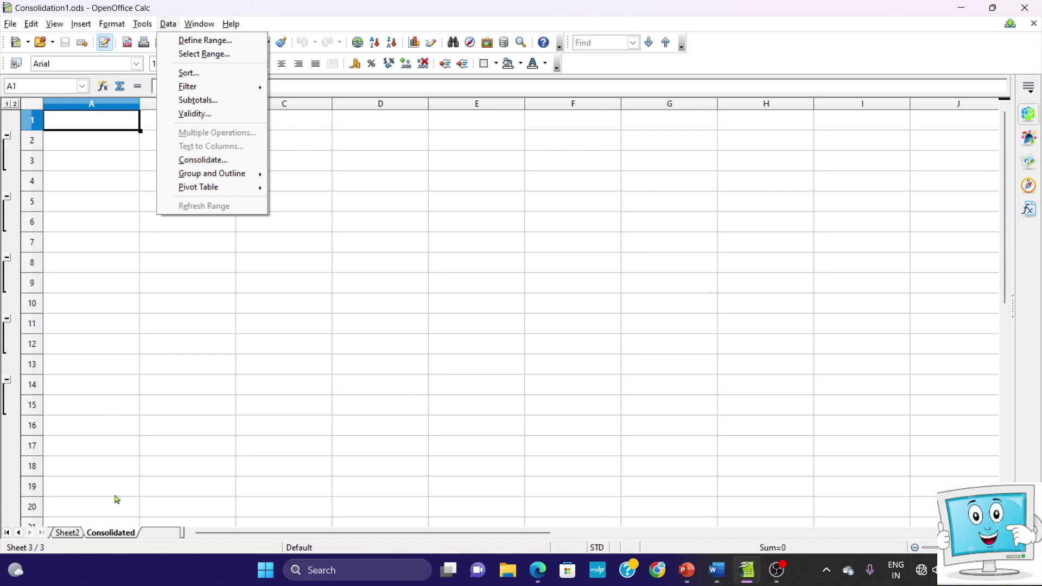
pyautogui.click(20, 537)
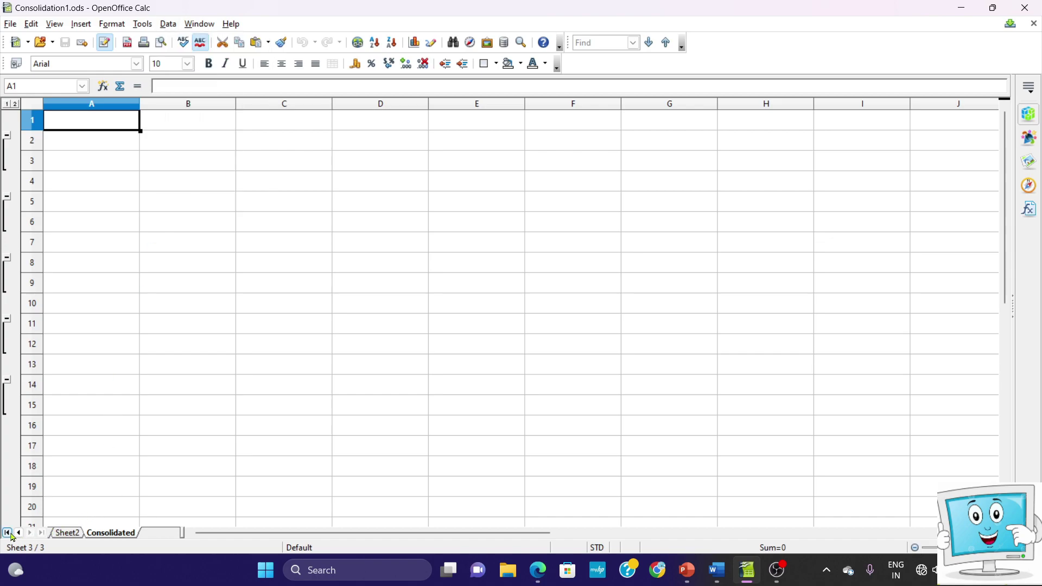
pyautogui.click(7, 534)
pyautogui.click(67, 534)
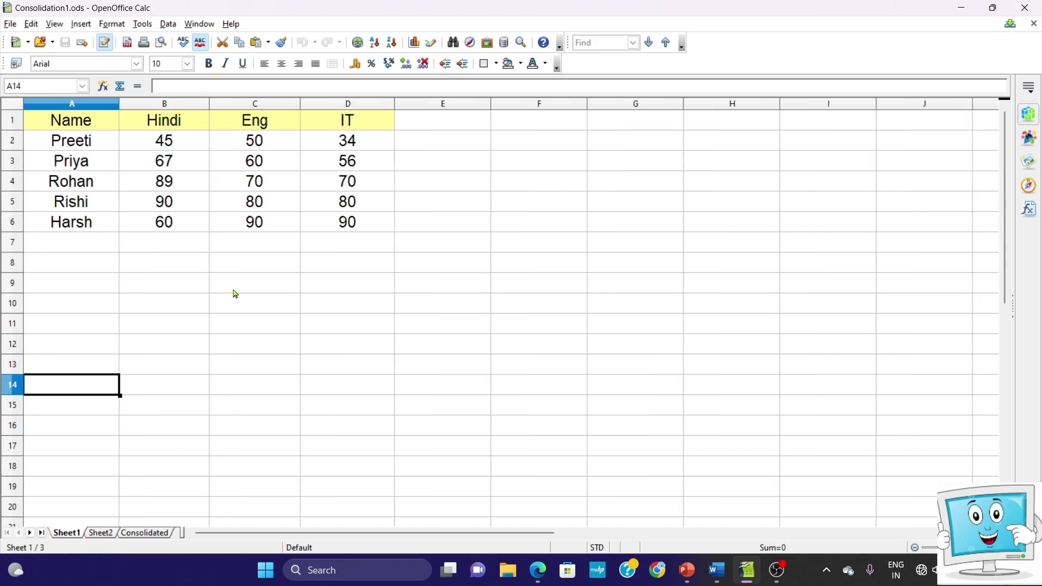
# Snip Sheet1's Name, Hindi, Eng and IT marks table to the clipboard, retaking the capture once.
pyautogui.press('super+shift+s')
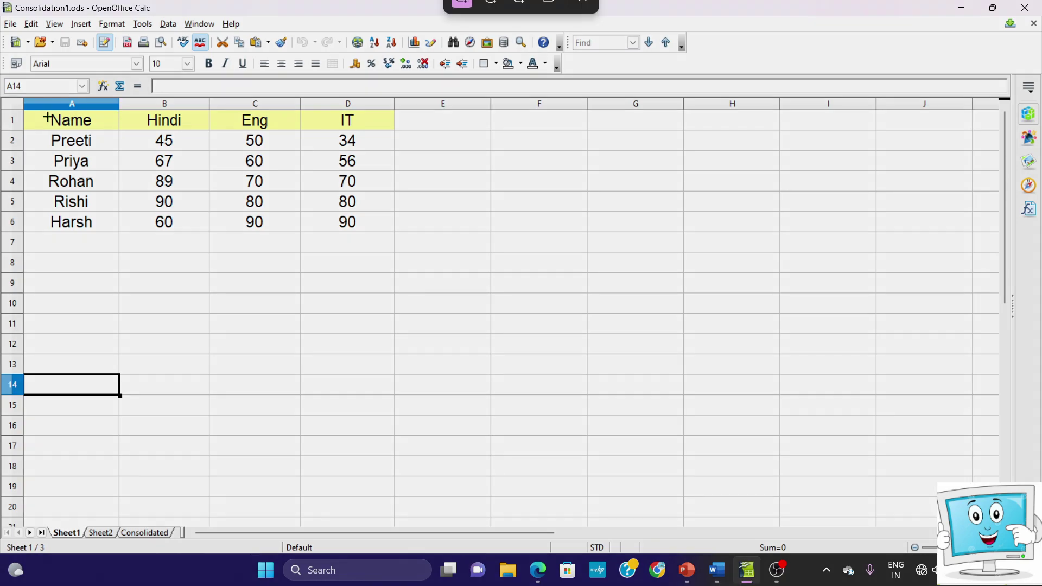
pyautogui.moveTo(30, 113); pyautogui.dragTo(389, 241)
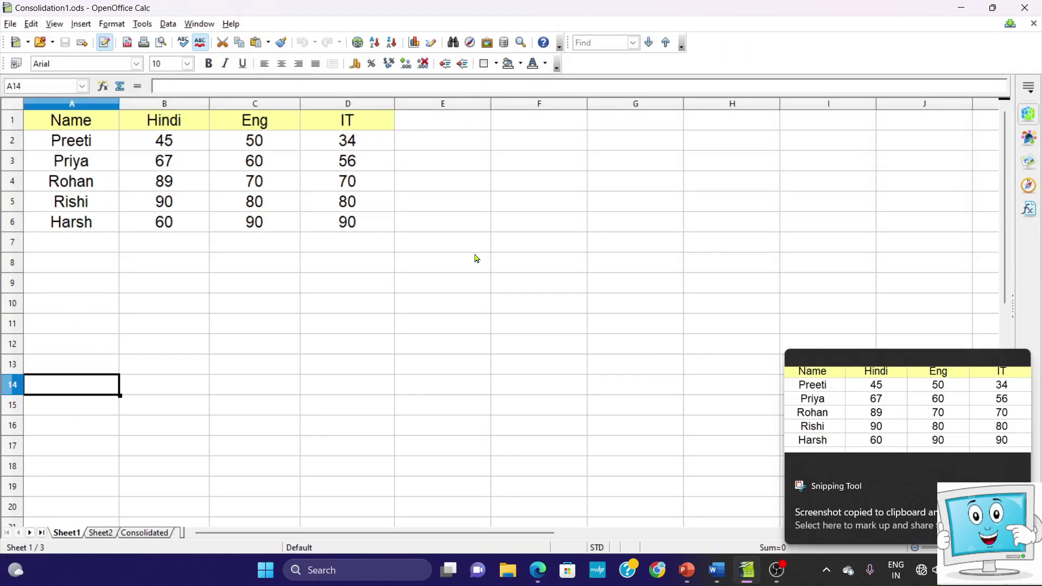
pyautogui.press('super+shift+s')
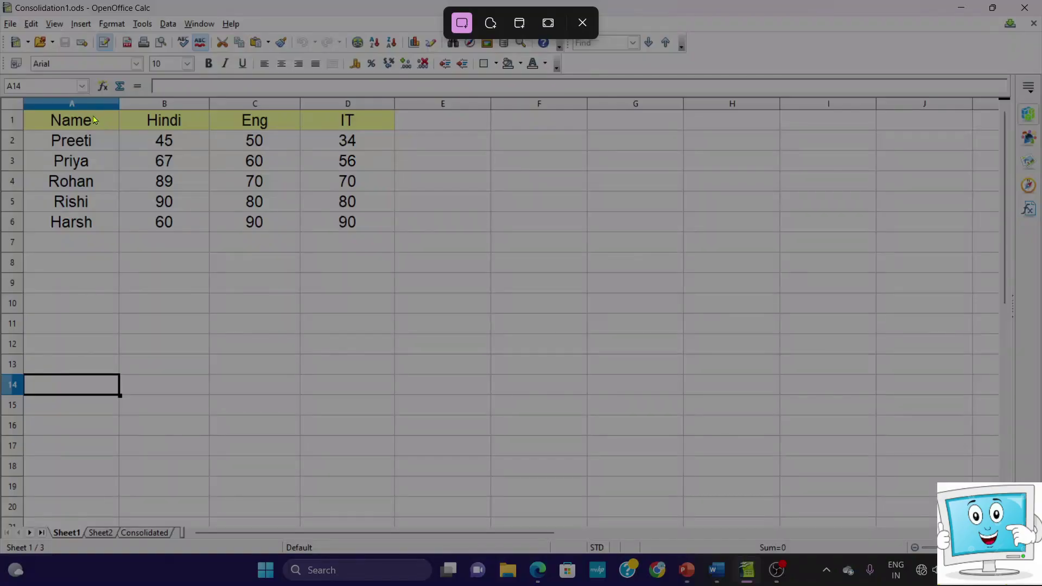
pyautogui.moveTo(1, 97); pyautogui.dragTo(394, 236)
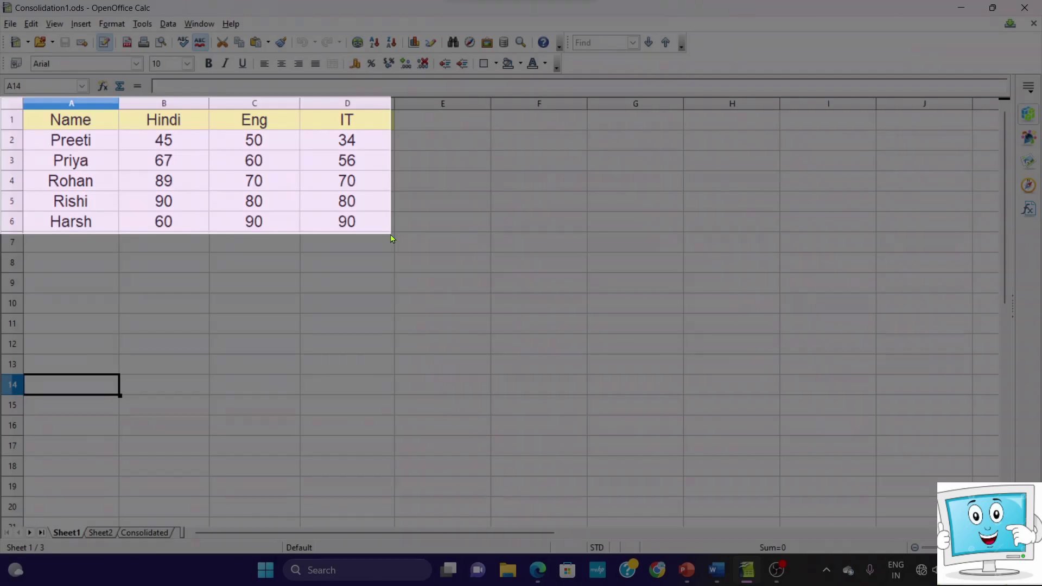
# Paste the Sheet1 marks-table screenshot on an unnumbered line below step 1.
pyautogui.click(716, 570)
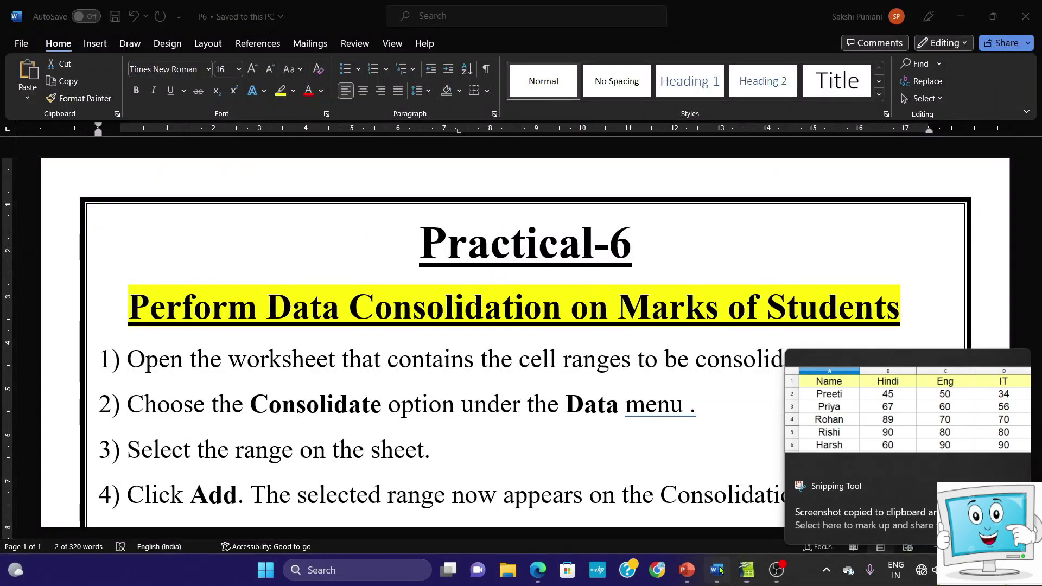
pyautogui.click(758, 354)
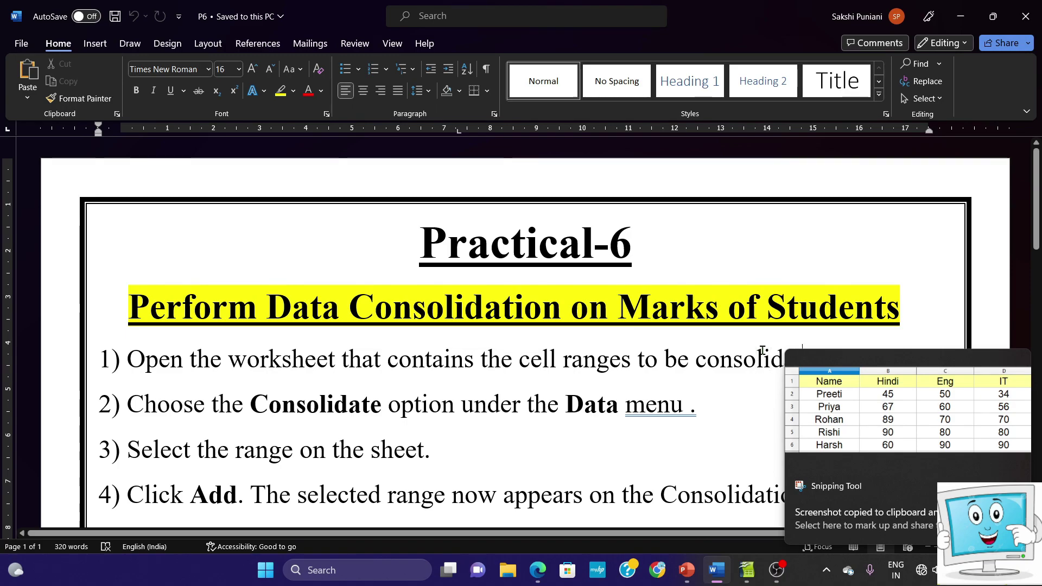
pyautogui.press('Return')
pyautogui.press('BackSpace')
pyautogui.hotkey('ctrl', 'v')
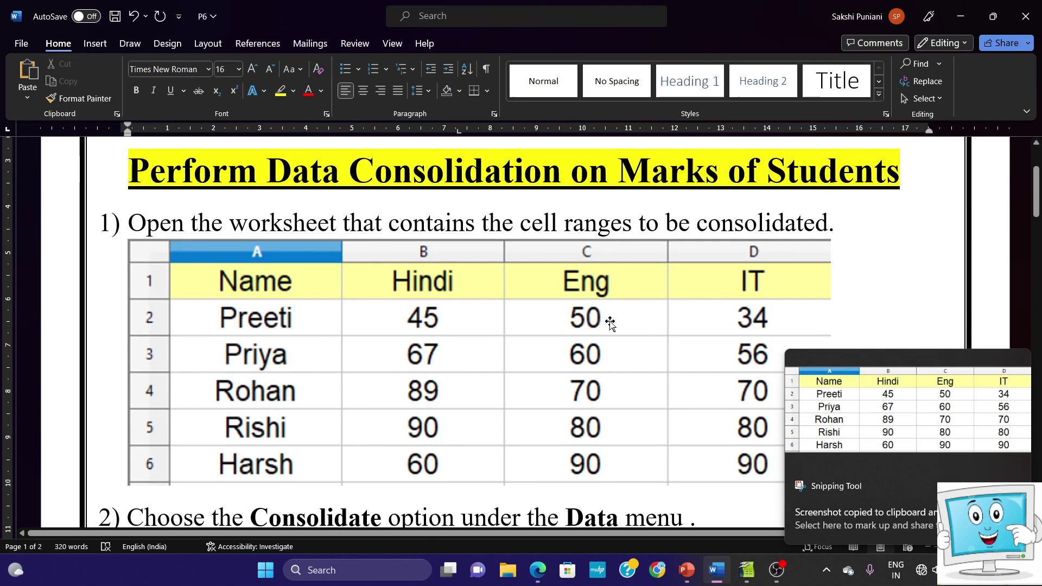
# Make the pasted marks-table picture narrower.
pyautogui.click(610, 321)
pyautogui.moveTo(831, 362); pyautogui.dragTo(566, 386)
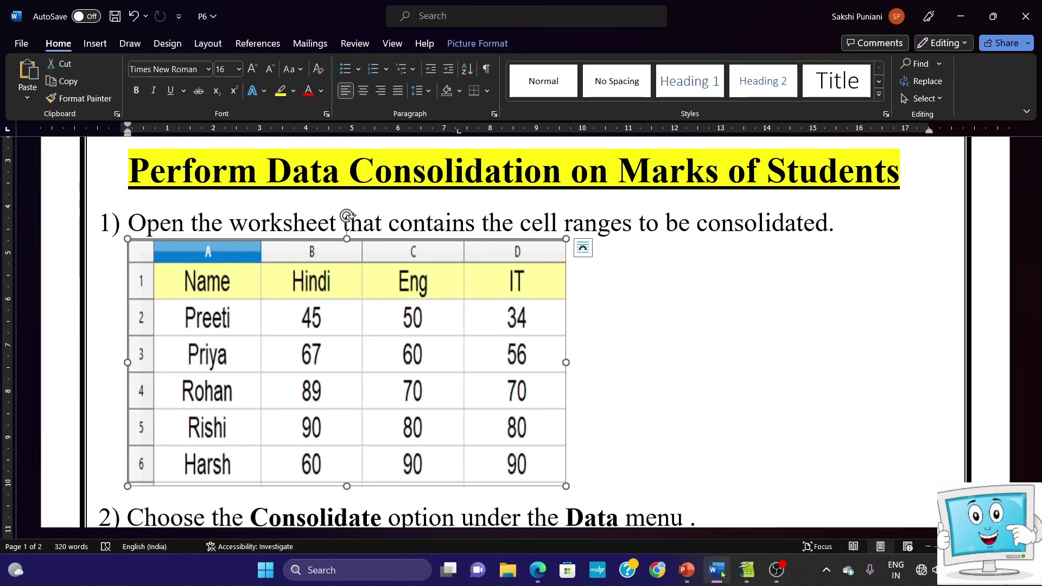
pyautogui.click(748, 580)
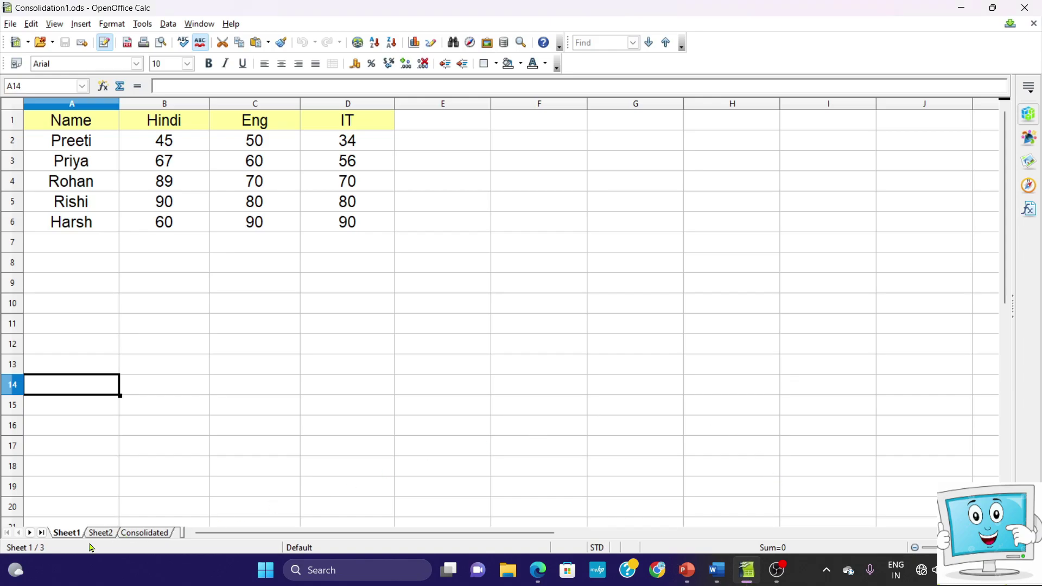
# Capture Sheet2's A1:D6 marks table as a screenshot and place the Word cursor beside the first picture.
pyautogui.click(101, 533)
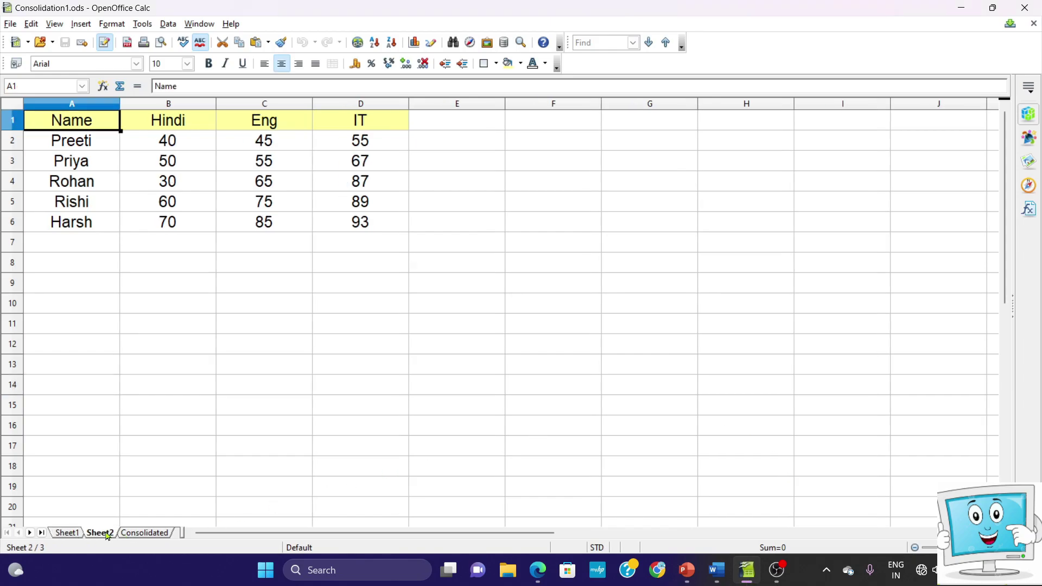
pyautogui.press('super+shift+s')
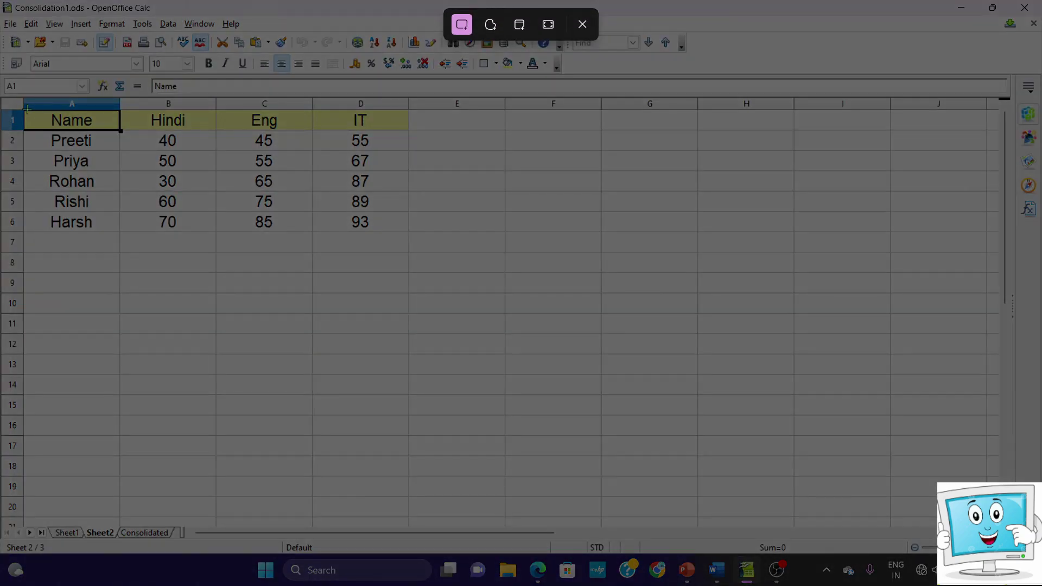
pyautogui.moveTo(4, 98); pyautogui.dragTo(417, 235)
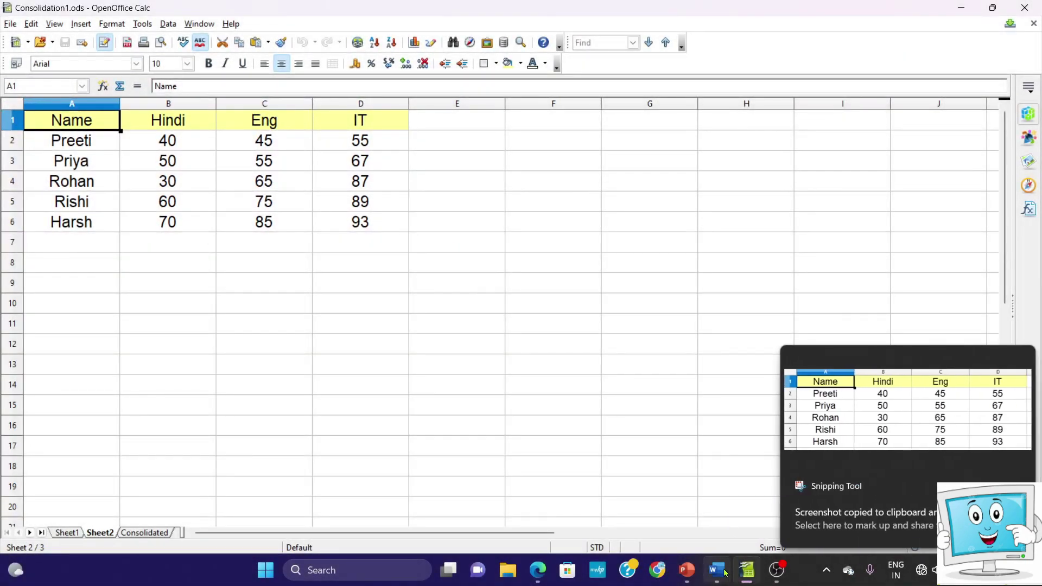
pyautogui.click(720, 570)
pyautogui.click(598, 472)
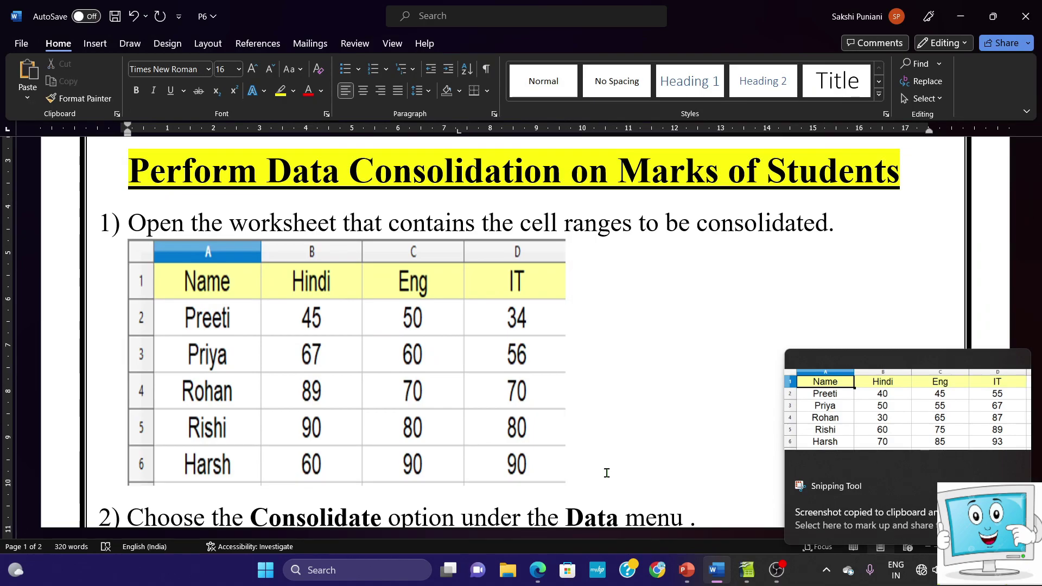
# Paste Sheet2's marks-table screenshot, shrink it proportionally and make it slightly taller.
pyautogui.hotkey('ctrl', 'v')
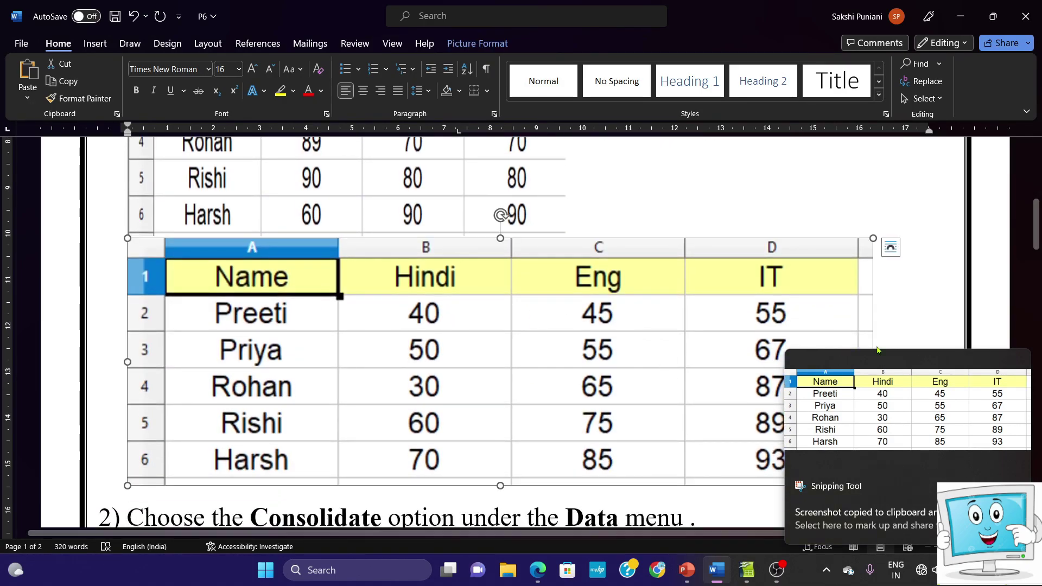
pyautogui.moveTo(873, 239); pyautogui.dragTo(573, 344)
pyautogui.moveTo(352, 411); pyautogui.dragTo(351, 427)
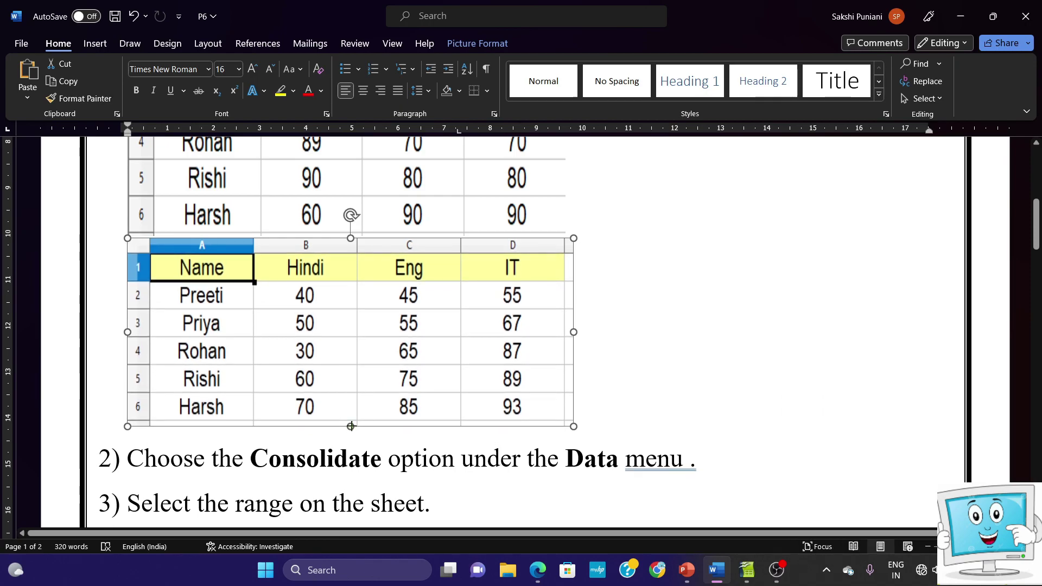
# Add a blank line after step 2 without the automatic 3) numbering.
pyautogui.click(716, 462)
pyautogui.press('Return')
pyautogui.hotkey('ctrl', 'z')
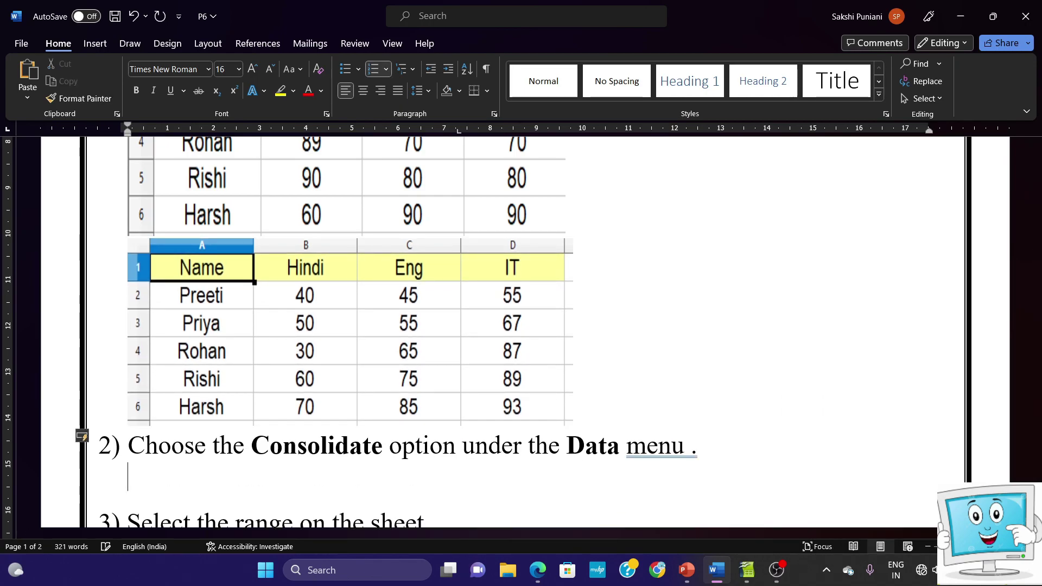
pyautogui.click(747, 575)
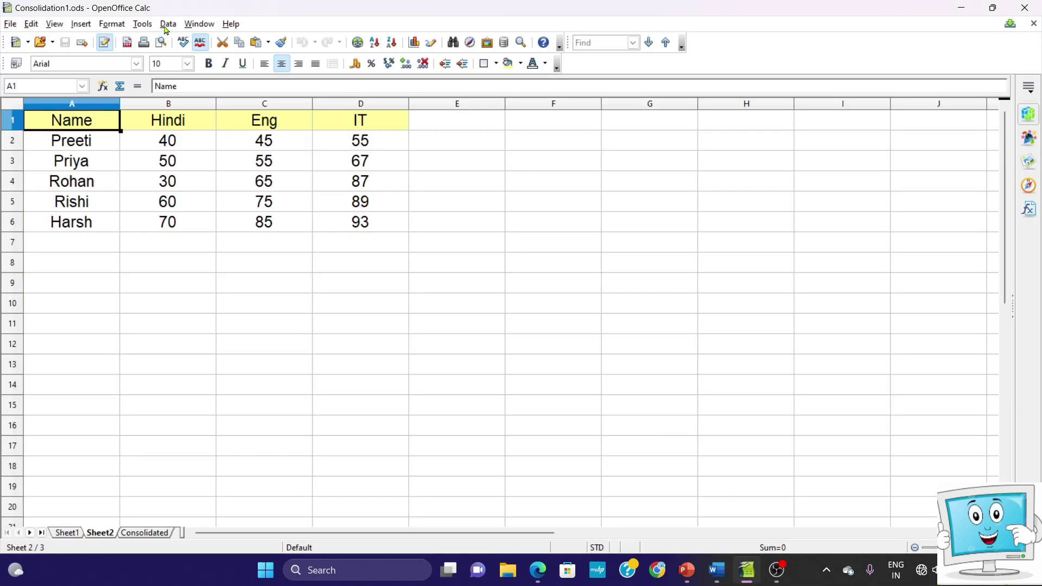
# Open Calc's Data menu and snip its command list, including Consolidate, to the clipboard.
pyautogui.click(168, 25)
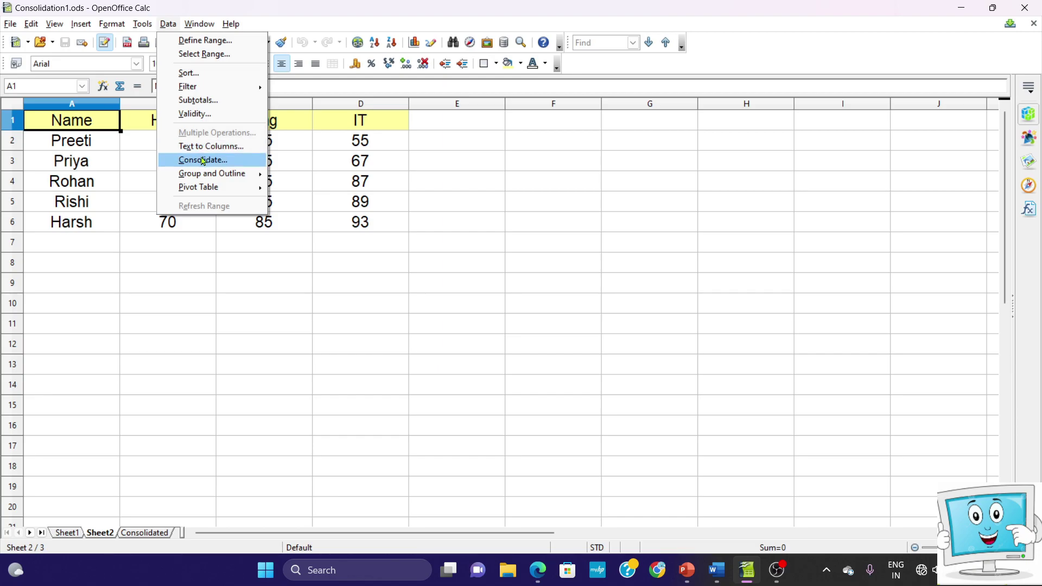
pyautogui.press('super+shift+s')
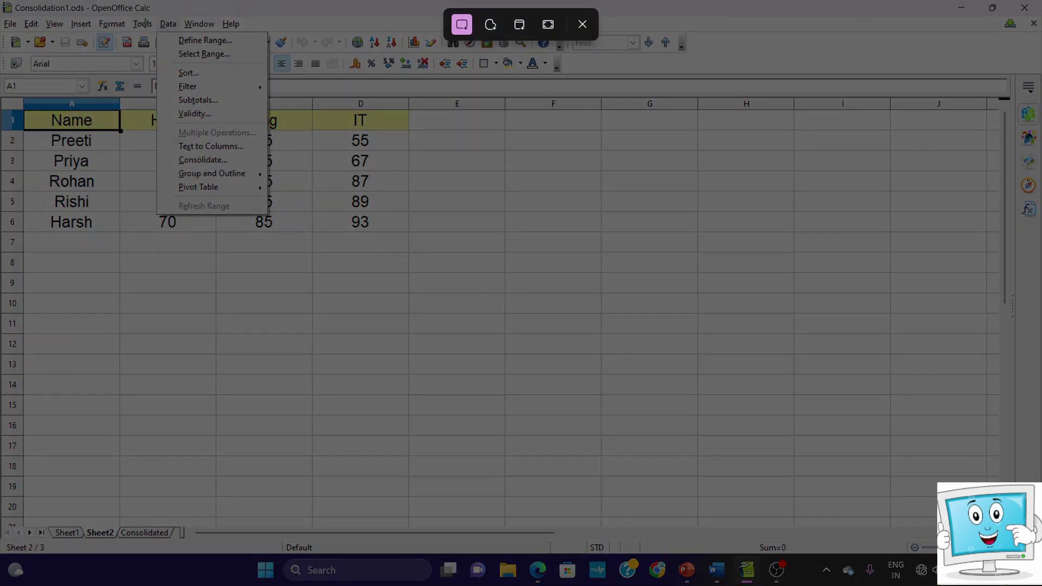
pyautogui.moveTo(157, 15); pyautogui.dragTo(270, 224)
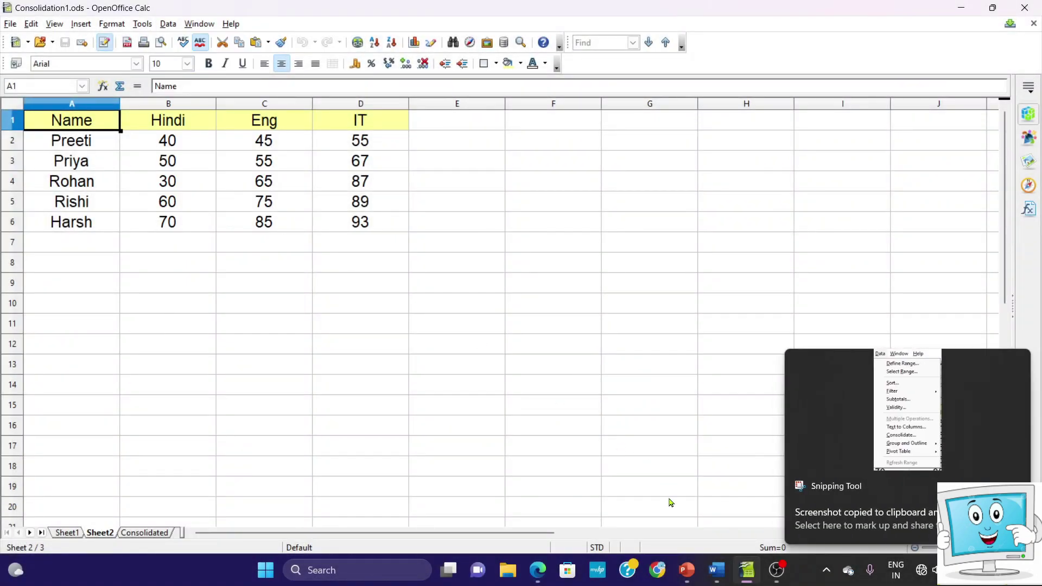
pyautogui.click(727, 582)
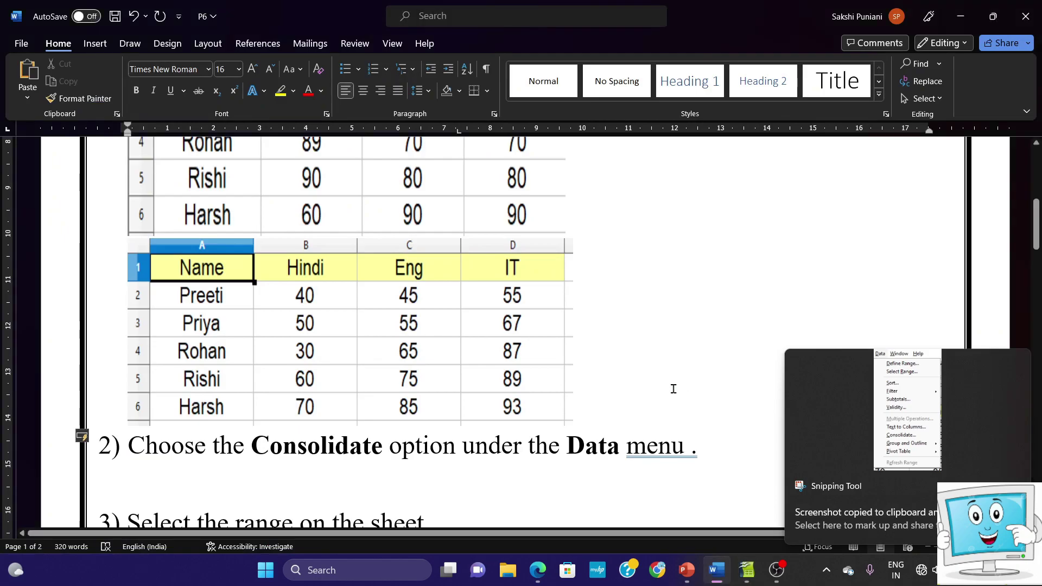
# Paste the Data menu screenshot under step 2 and underline Consolidate... and Data with red pen.
pyautogui.hotkey('ctrl', 'v')
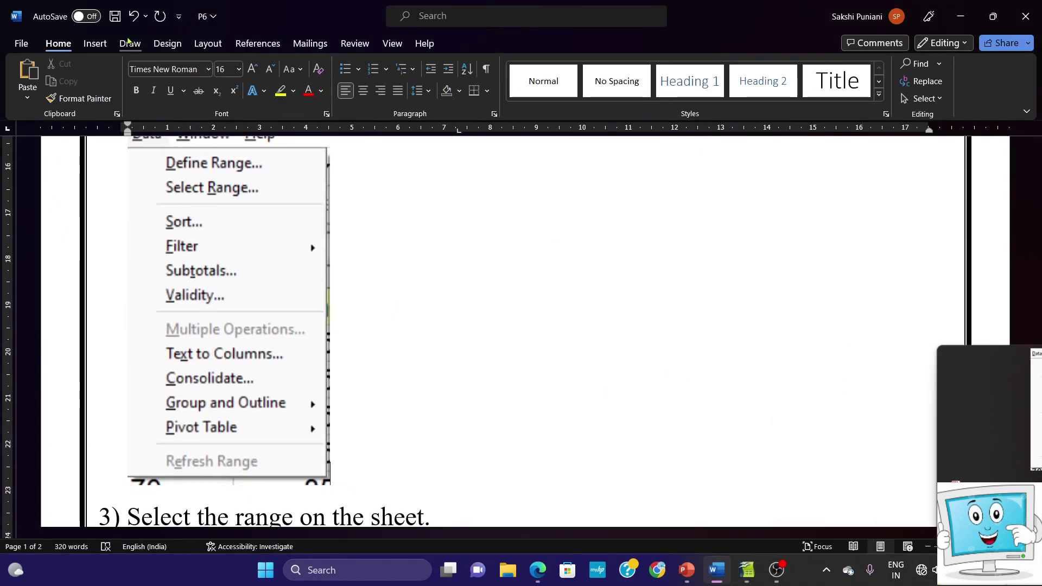
pyautogui.click(130, 43)
pyautogui.click(160, 82)
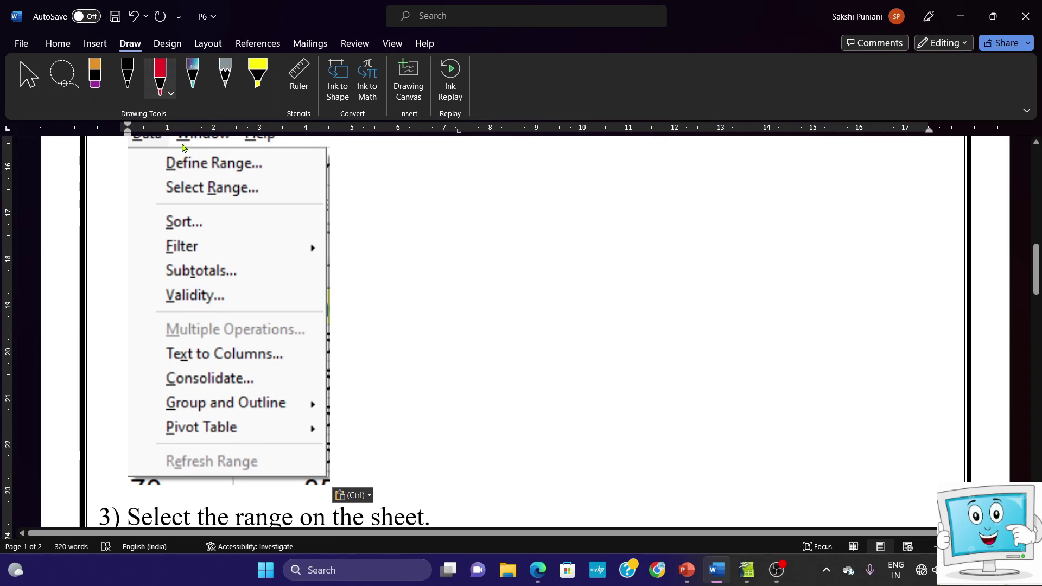
pyautogui.moveTo(165, 388); pyautogui.dragTo(253, 383)
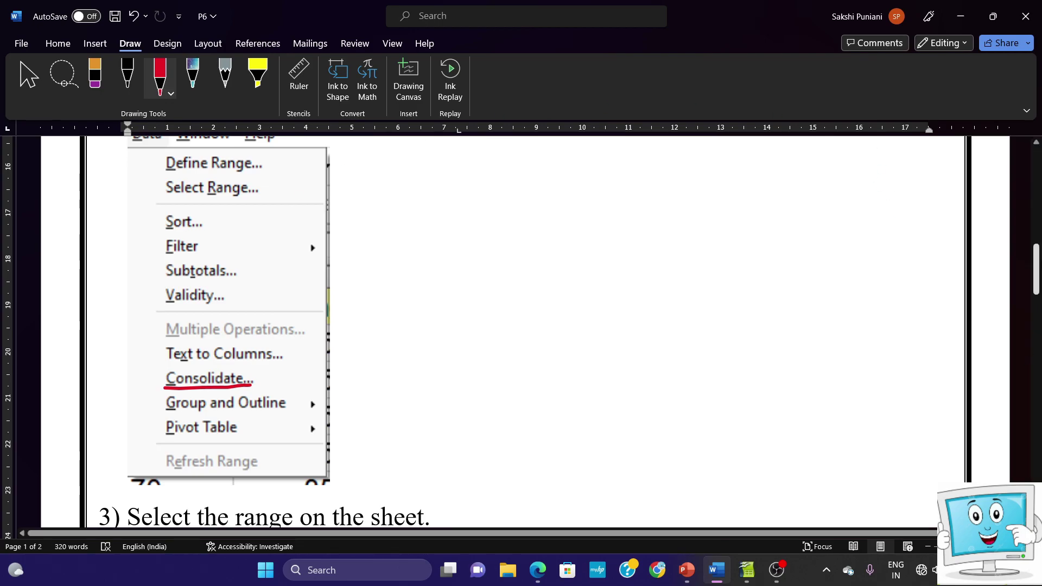
pyautogui.scroll(3, 1039, 255)
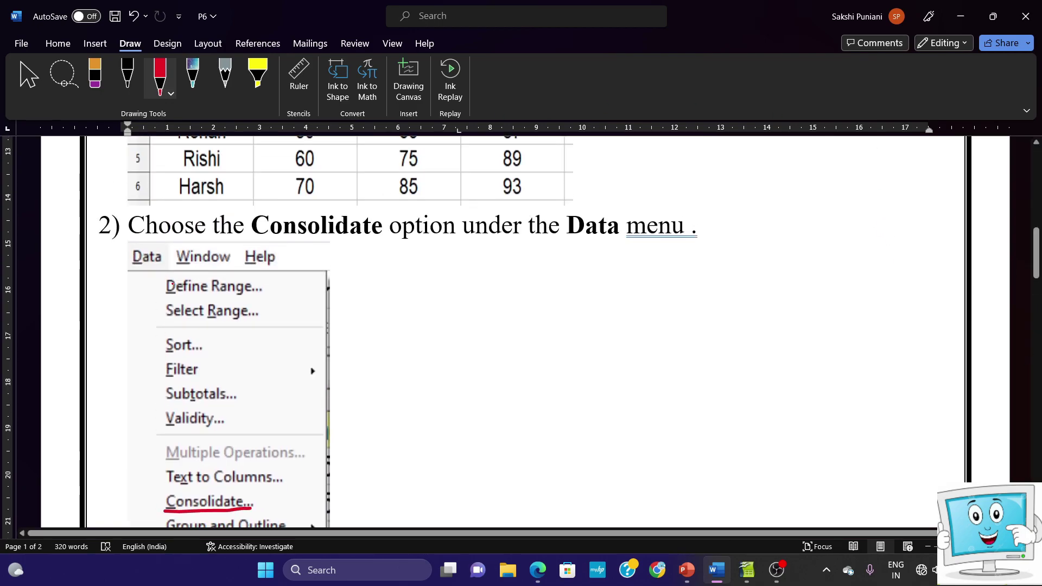
pyautogui.moveTo(131, 270); pyautogui.dragTo(172, 269)
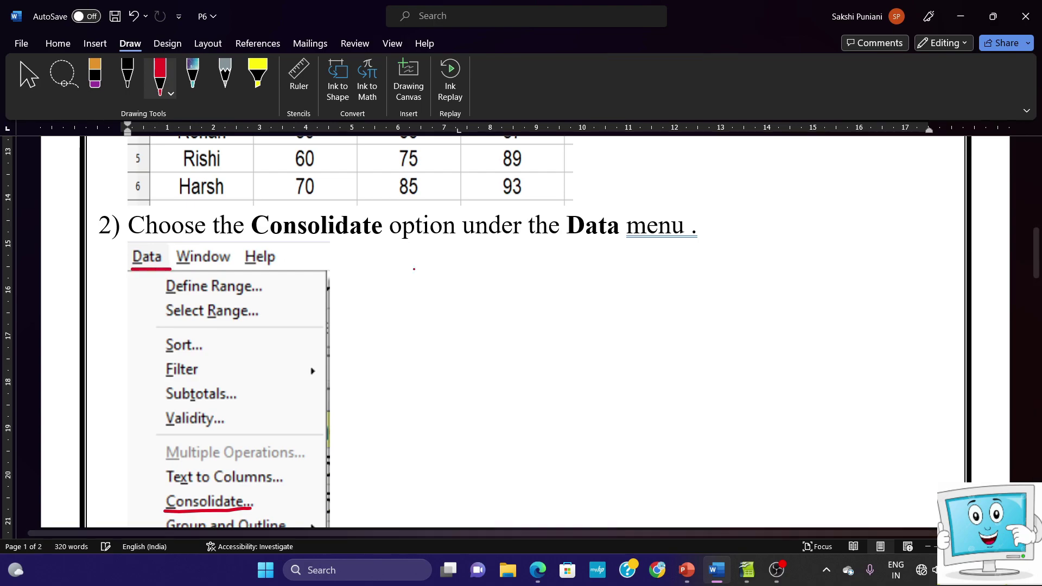
pyautogui.moveTo(1036, 255); pyautogui.dragTo(1036, 312)
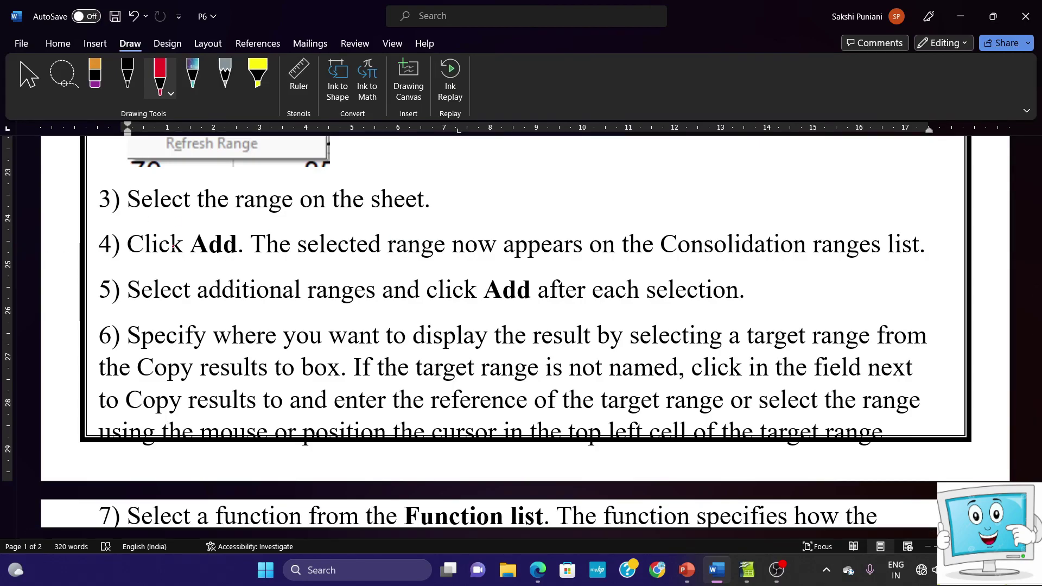
# Open Consolidate on the Consolidated sheet in Calc and select the existing $Sheet2.$A$1:$E$6 range entry.
pyautogui.click(747, 570)
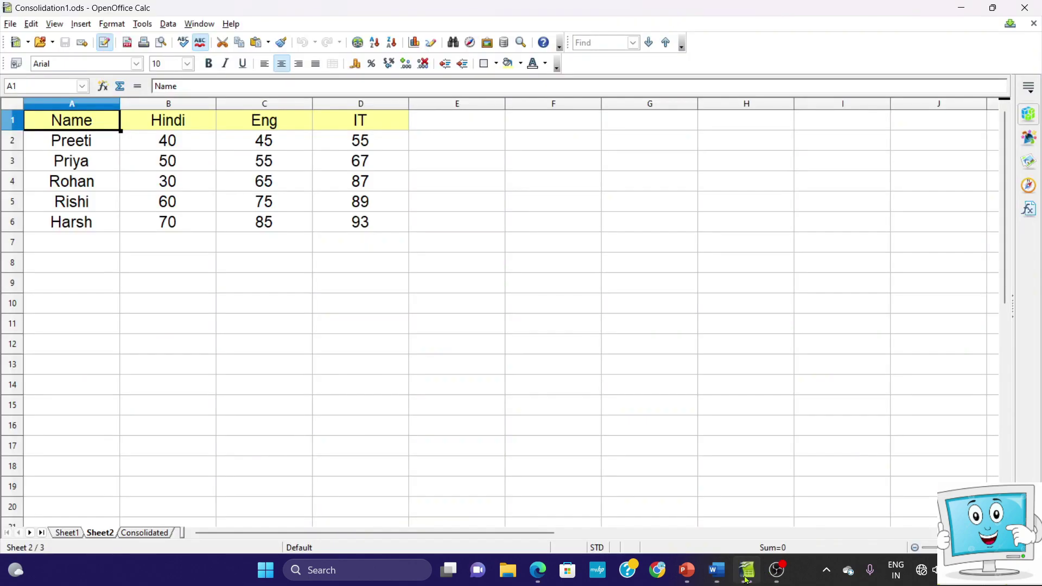
pyautogui.click(147, 531)
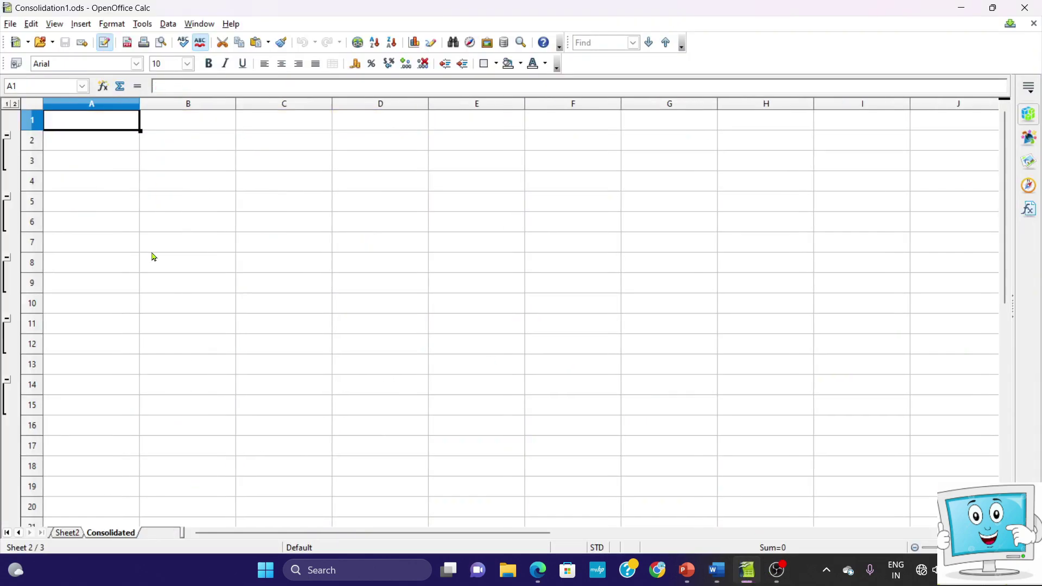
pyautogui.click(168, 25)
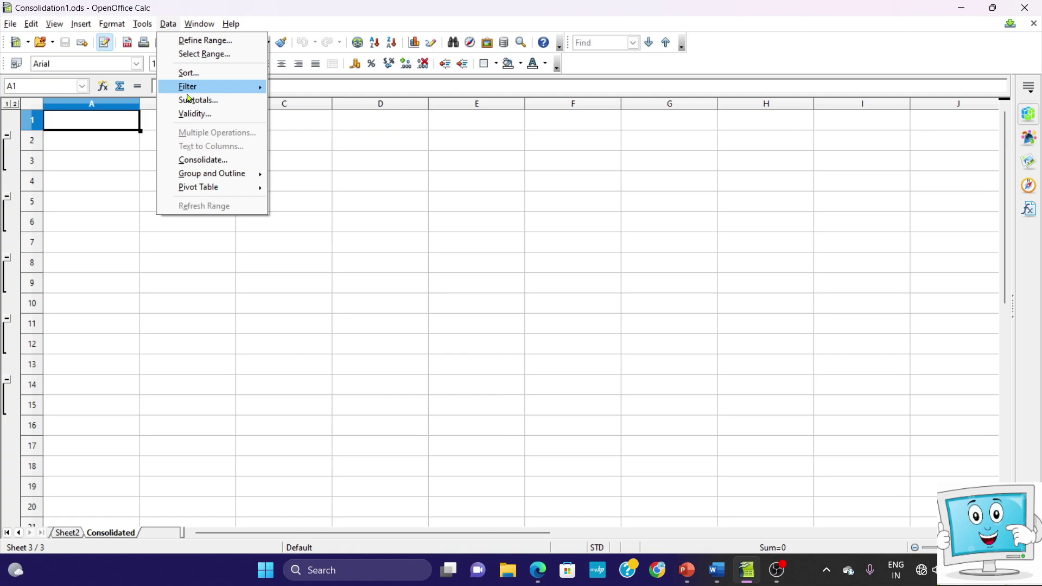
pyautogui.click(211, 161)
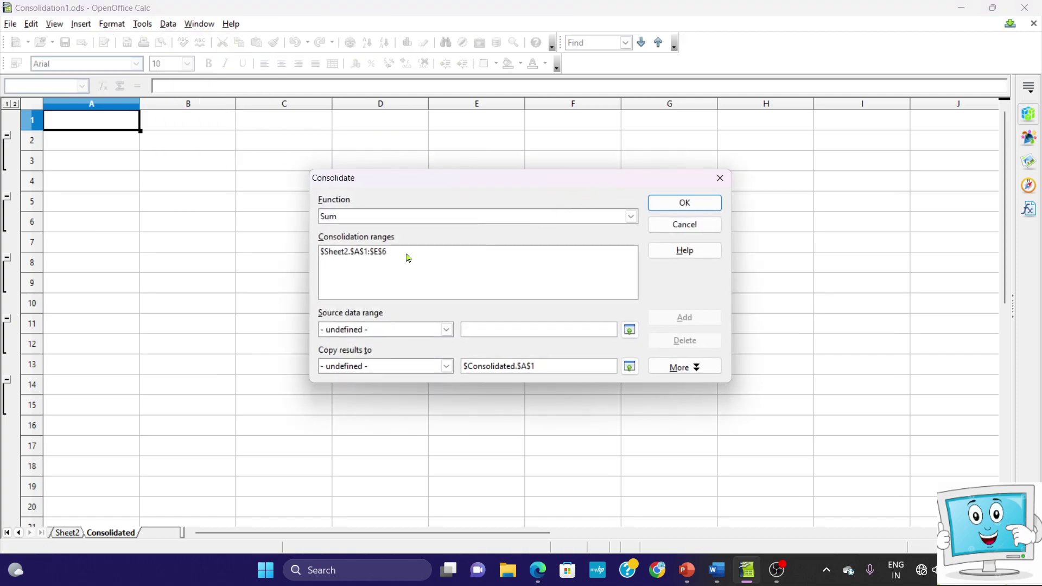
pyautogui.click(386, 253)
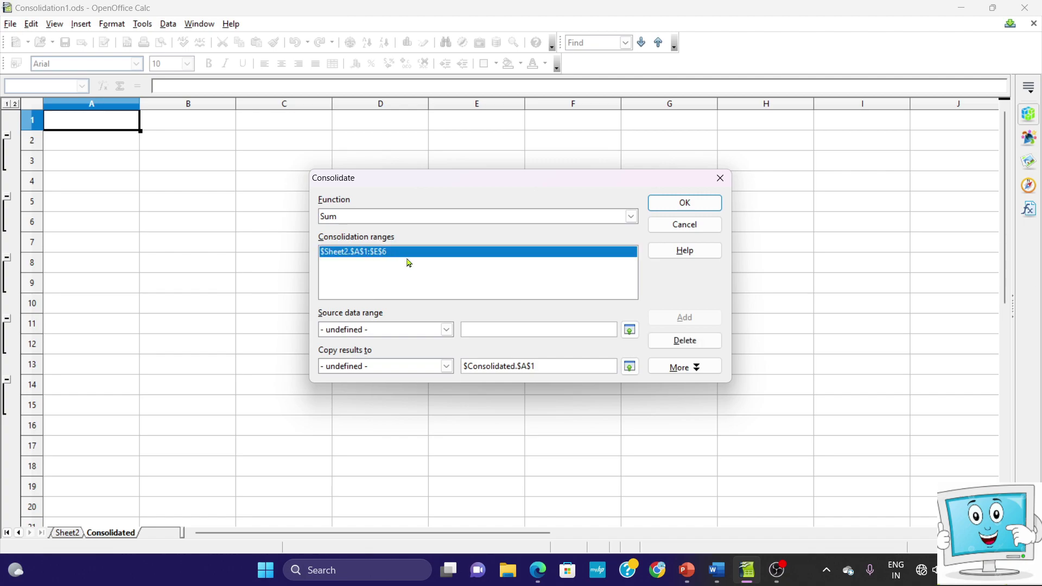
# Remove the old range and add $Sheet1.$A$1:$D$6 as a consolidation range.
pyautogui.click(676, 343)
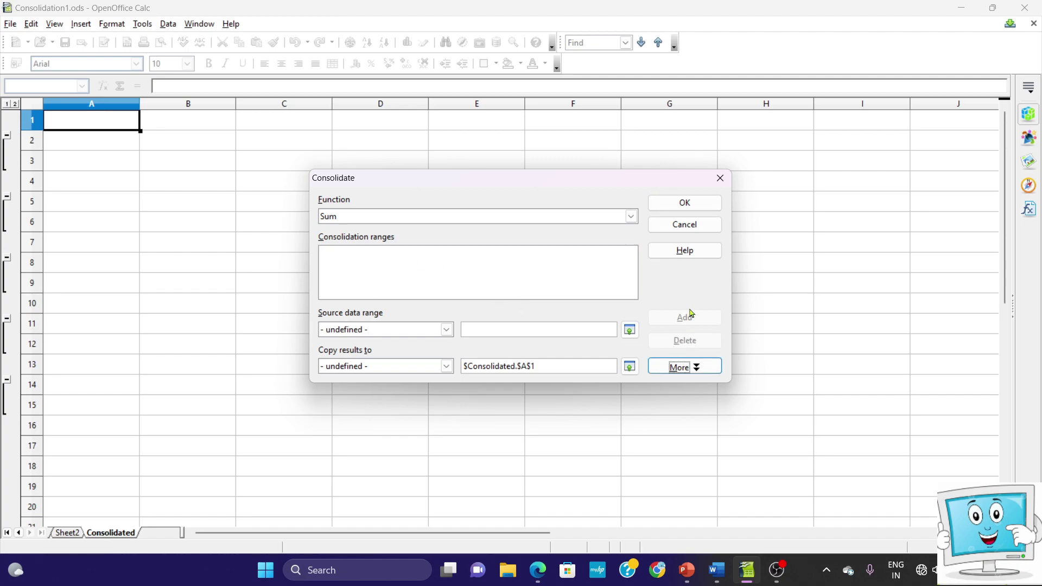
pyautogui.click(629, 330)
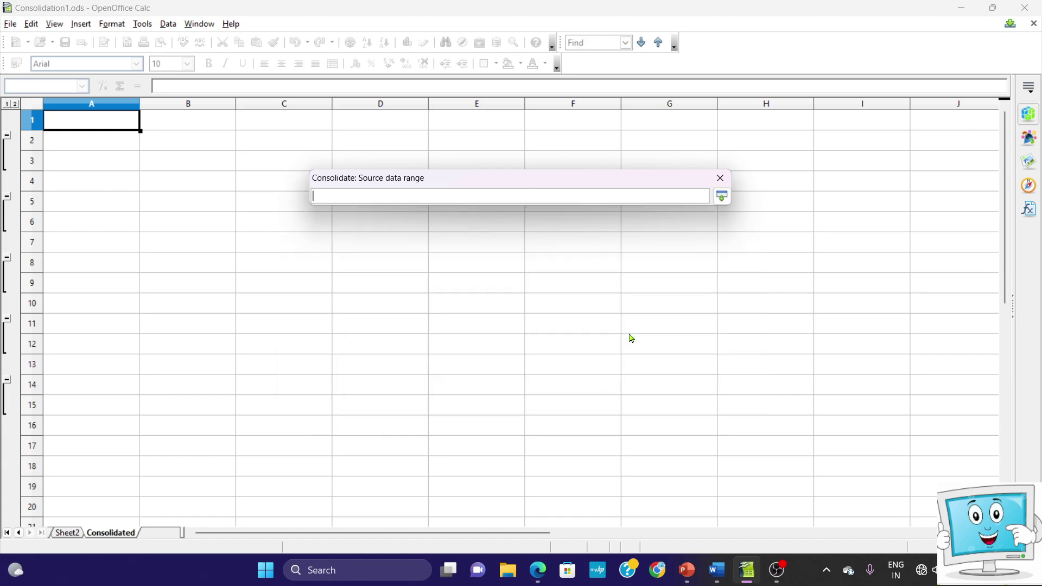
pyautogui.click(8, 534)
pyautogui.click(67, 534)
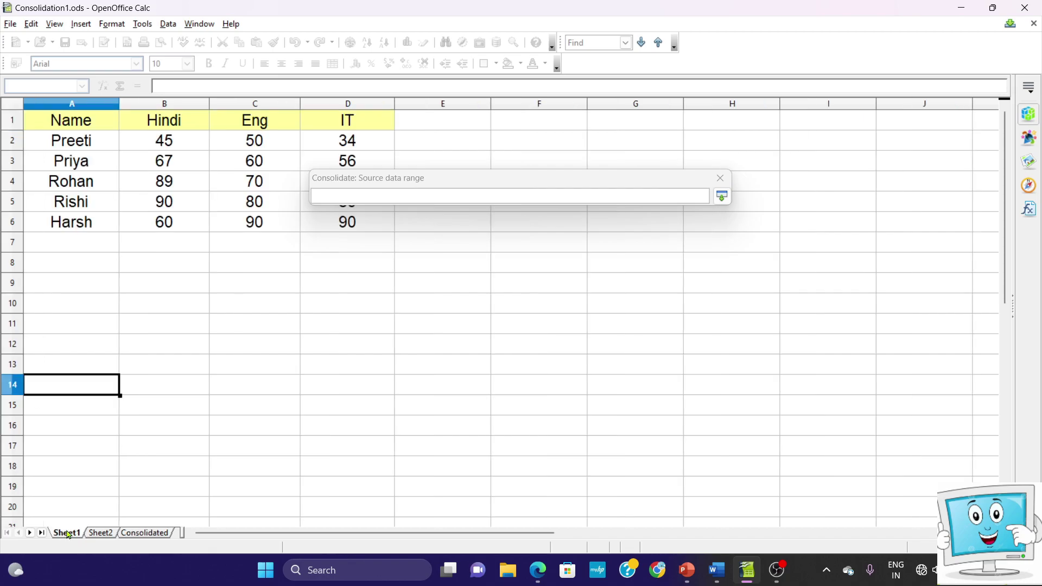
pyautogui.moveTo(31, 122); pyautogui.dragTo(361, 223)
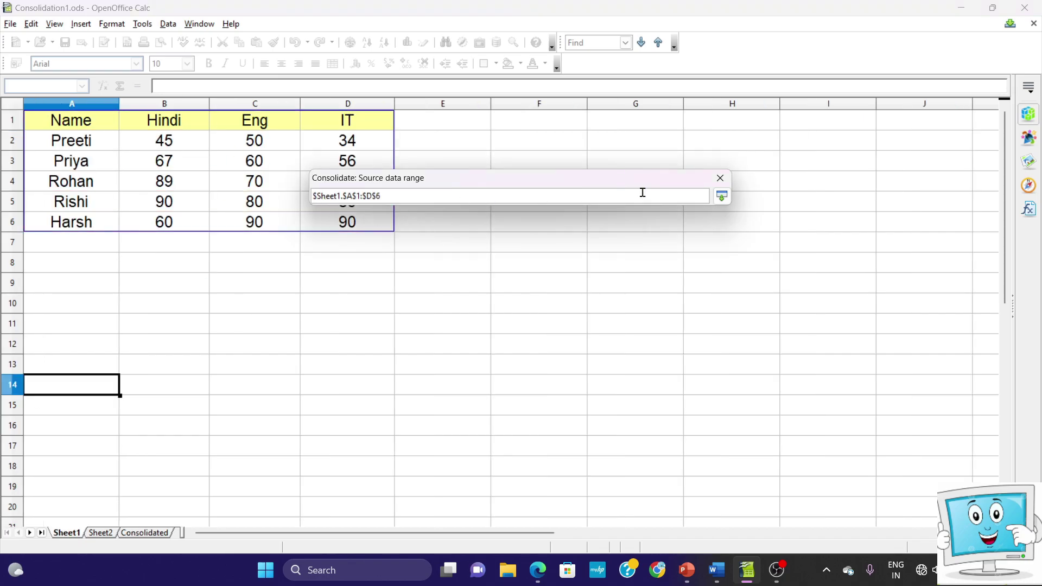
pyautogui.click(723, 196)
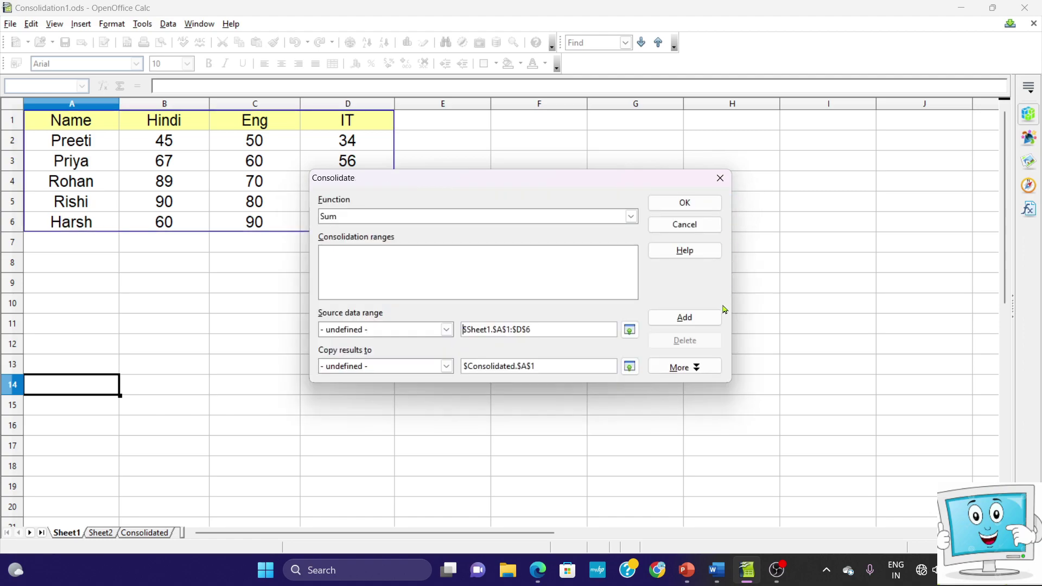
pyautogui.click(697, 320)
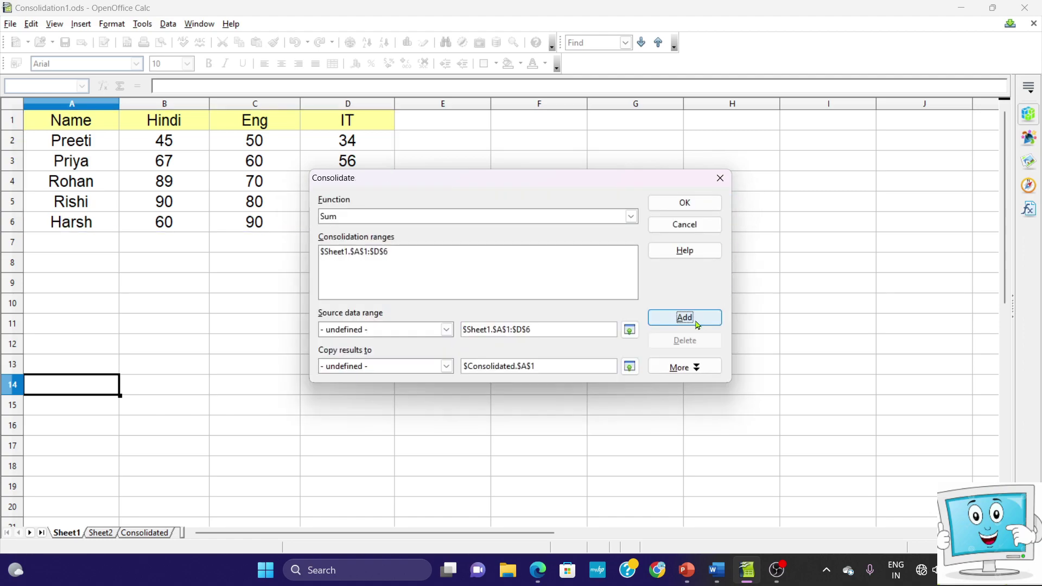
# Add $Sheet2.$A$1:$D$6 as the second consolidation range.
pyautogui.click(630, 330)
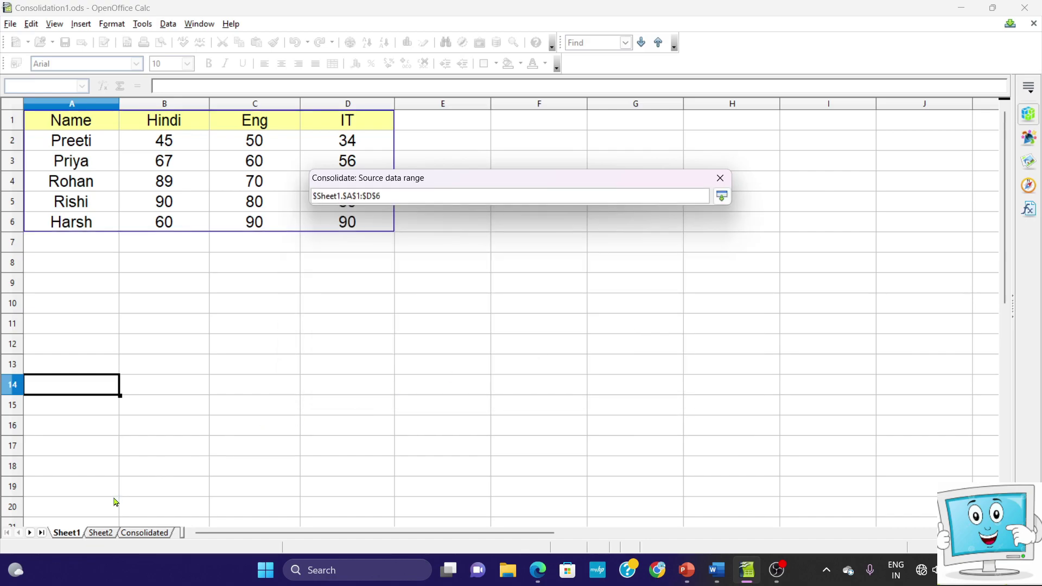
pyautogui.click(100, 533)
pyautogui.moveTo(33, 123); pyautogui.dragTo(375, 223)
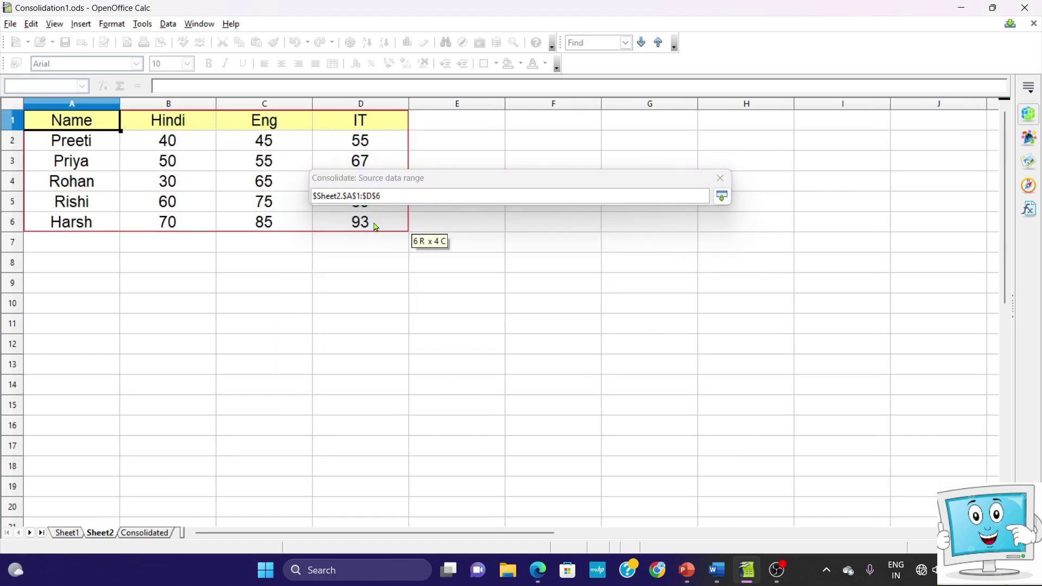
pyautogui.click(723, 196)
pyautogui.click(711, 319)
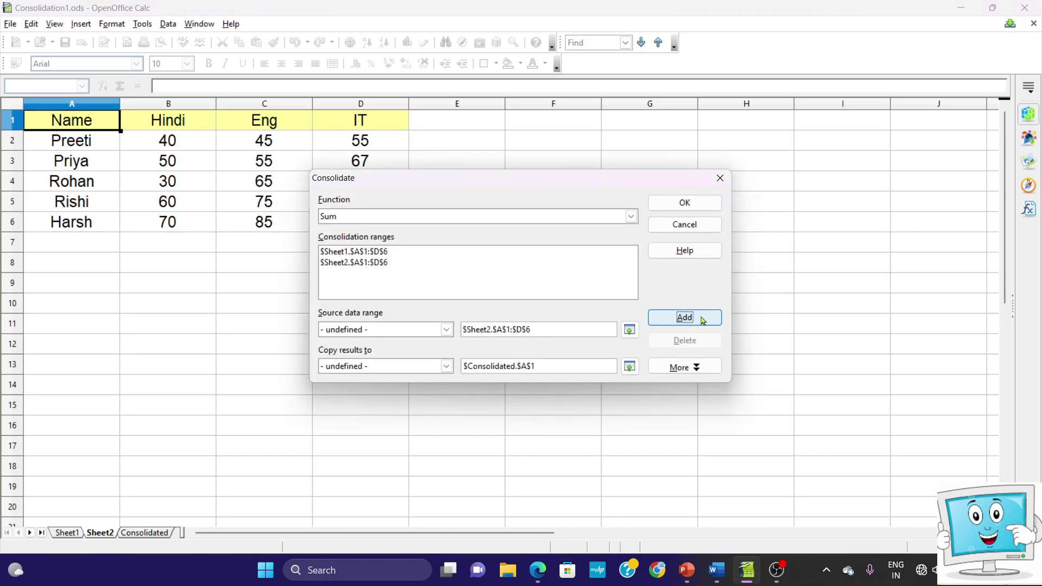
pyautogui.click(630, 217)
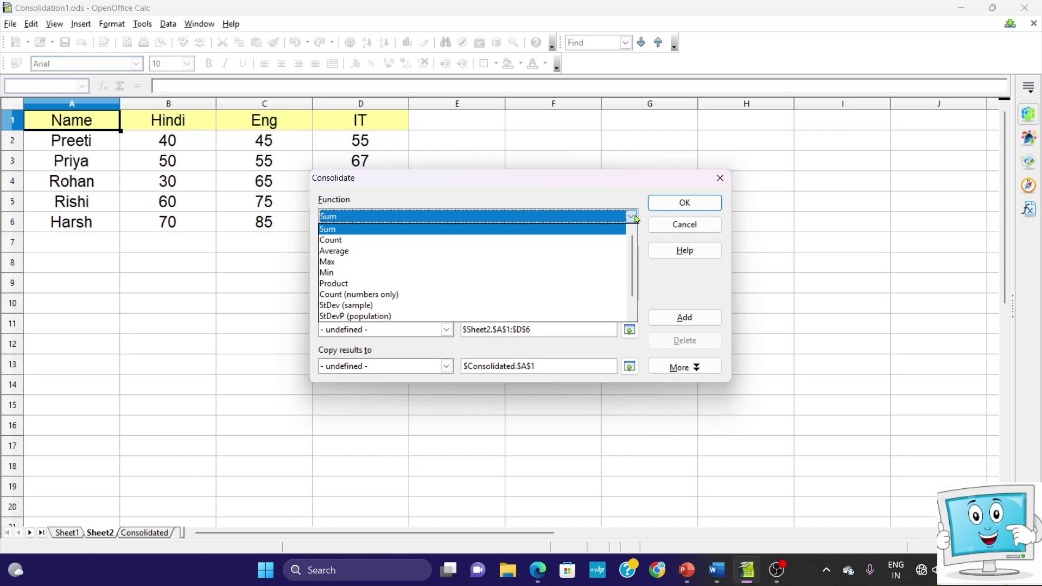
# Keep Sum as the function and send the results to $Consolidated.$A$1.
pyautogui.click(600, 233)
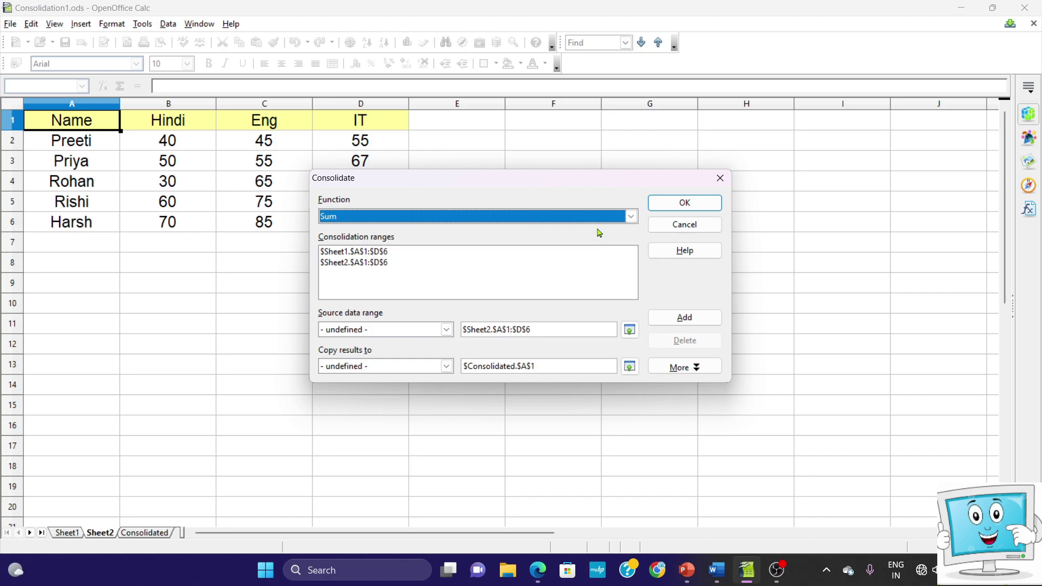
pyautogui.click(630, 367)
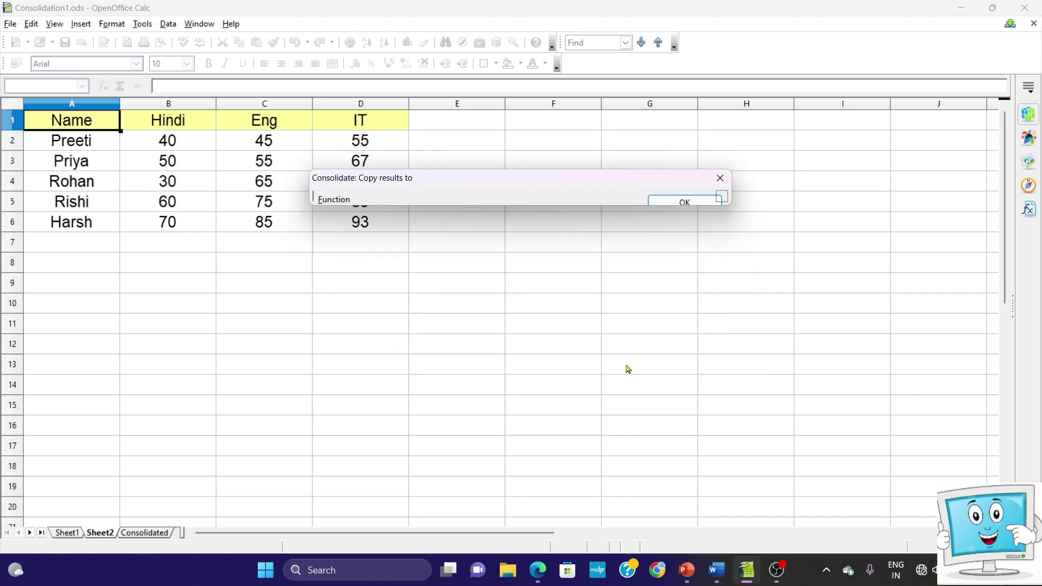
pyautogui.click(146, 534)
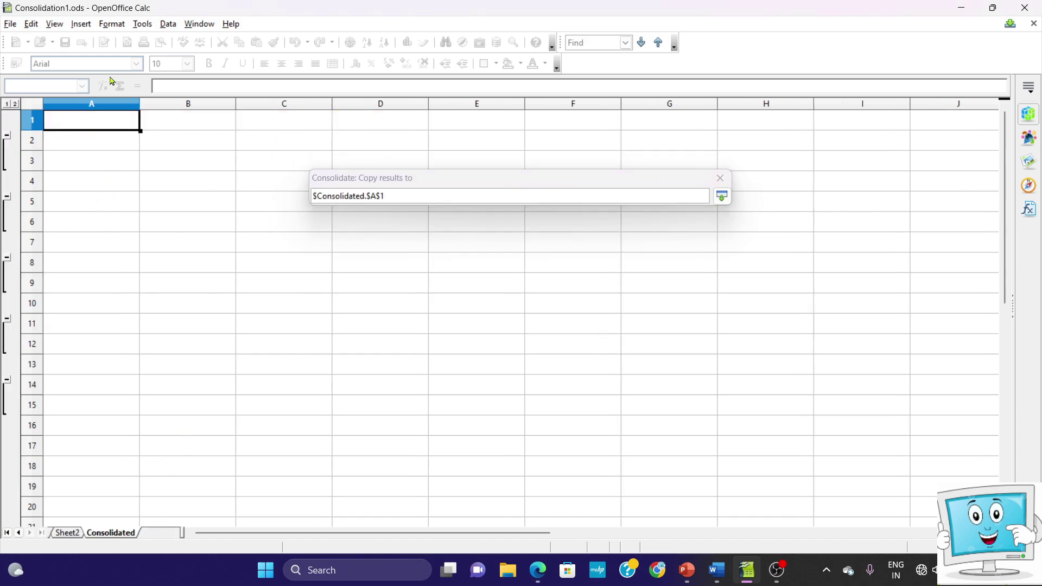
pyautogui.click(723, 198)
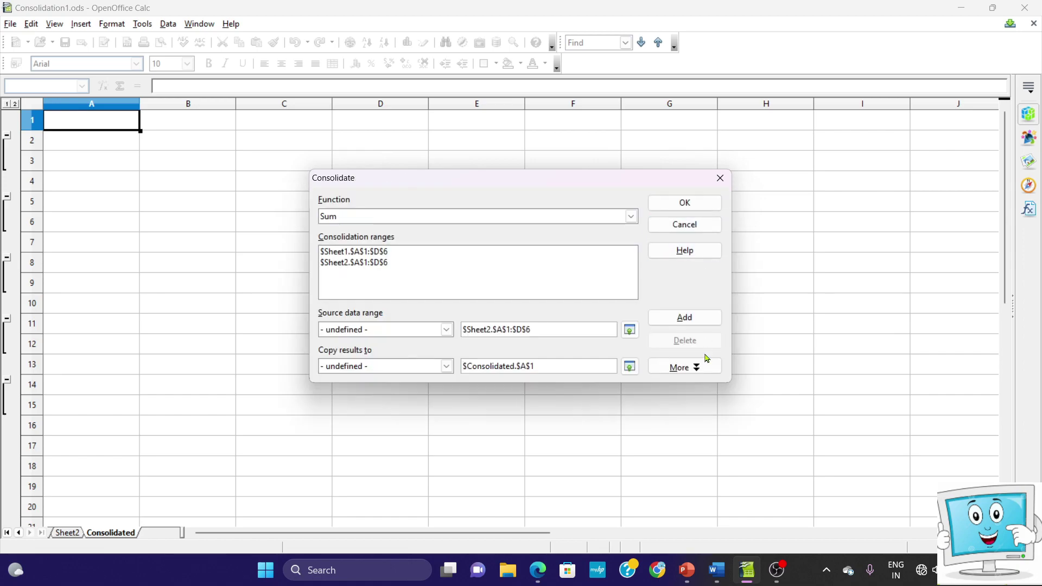
# Show the Row labels, Column labels and Link to source data options, then screenshot the Consolidate dialog.
pyautogui.click(705, 370)
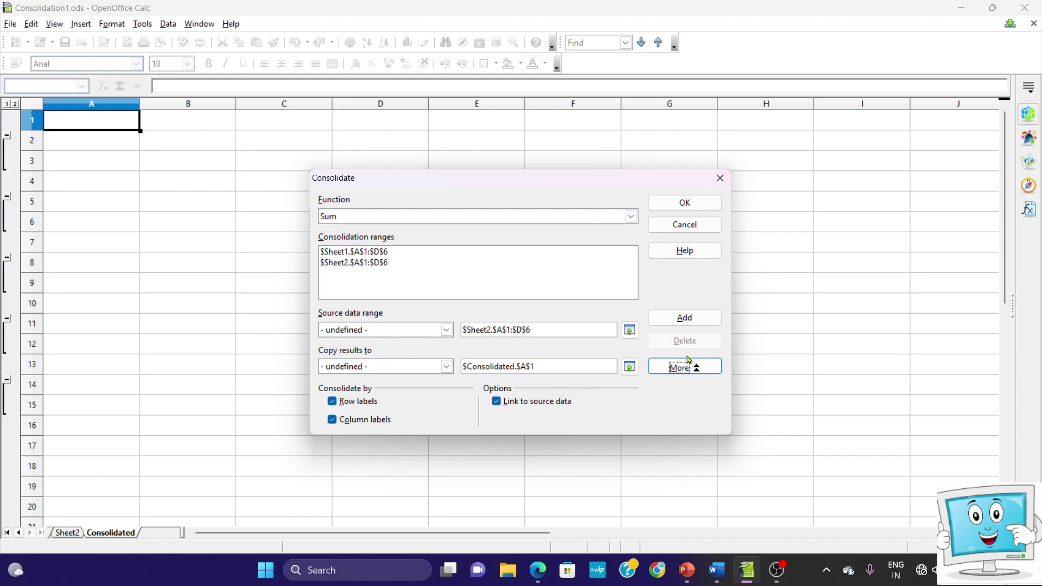
pyautogui.press('super+shift+s')
pyautogui.moveTo(307, 169); pyautogui.dragTo(734, 440)
pyautogui.hotkey('alt', 'Tab')
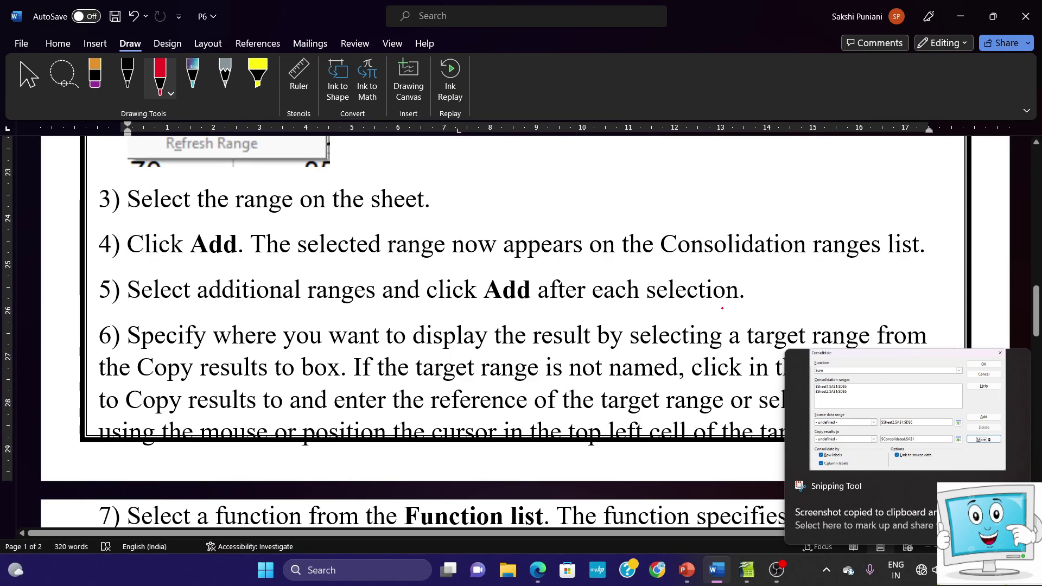
# Paste the Consolidate dialog screenshot on a new line after the 'label.' paragraph.
pyautogui.press('Escape')
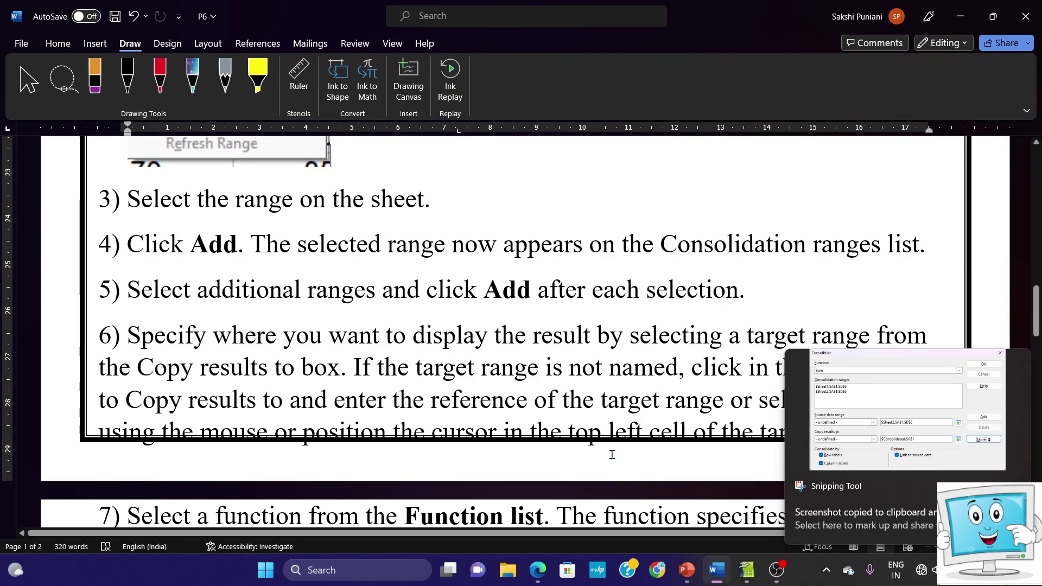
pyautogui.moveTo(1038, 302); pyautogui.dragTo(1040, 398)
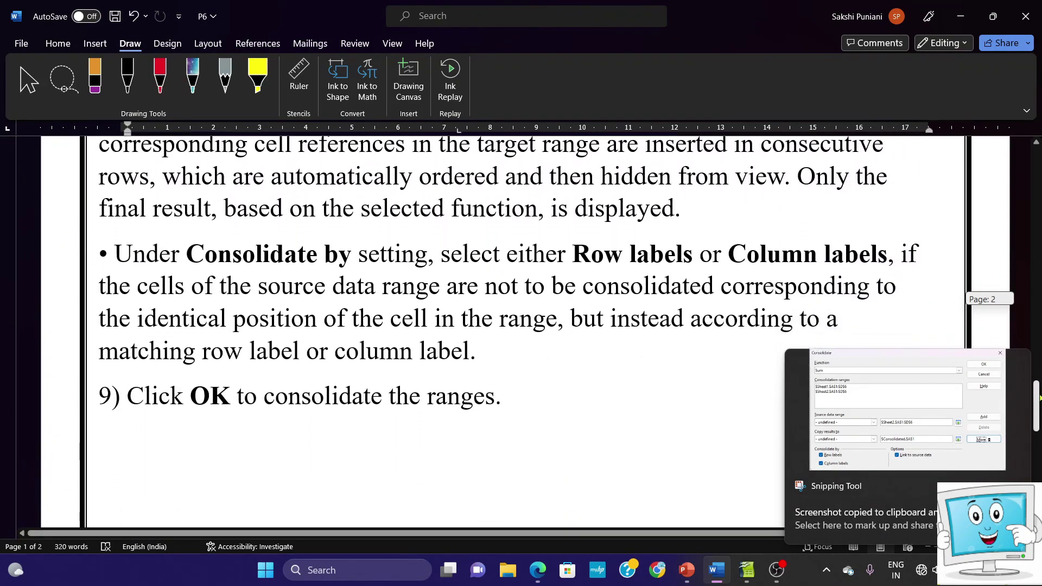
pyautogui.click(491, 356)
pyautogui.press('Return')
pyautogui.hotkey('ctrl', 'v')
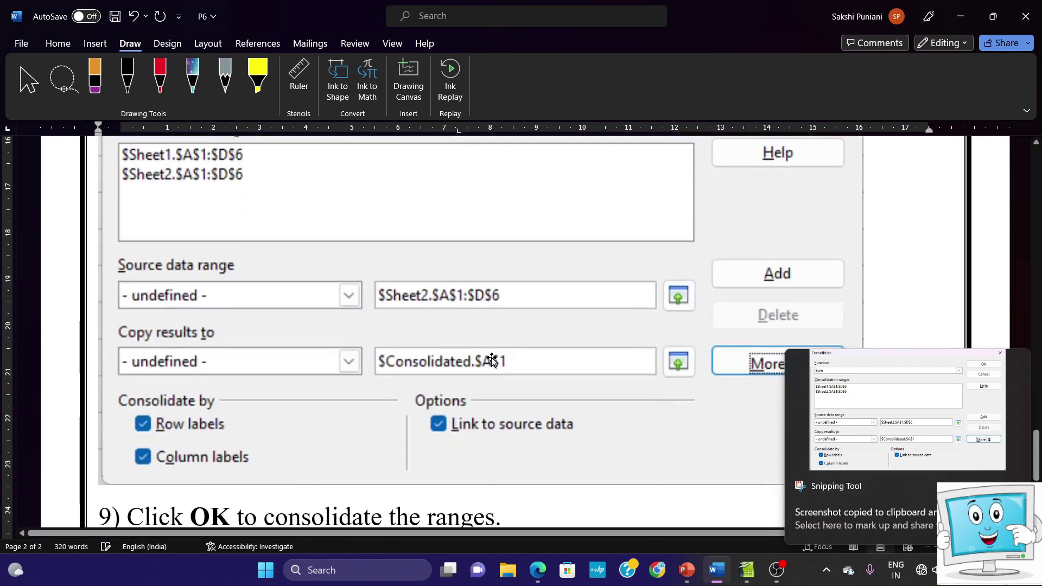
# Resize the pasted dialog picture narrower.
pyautogui.click(560, 361)
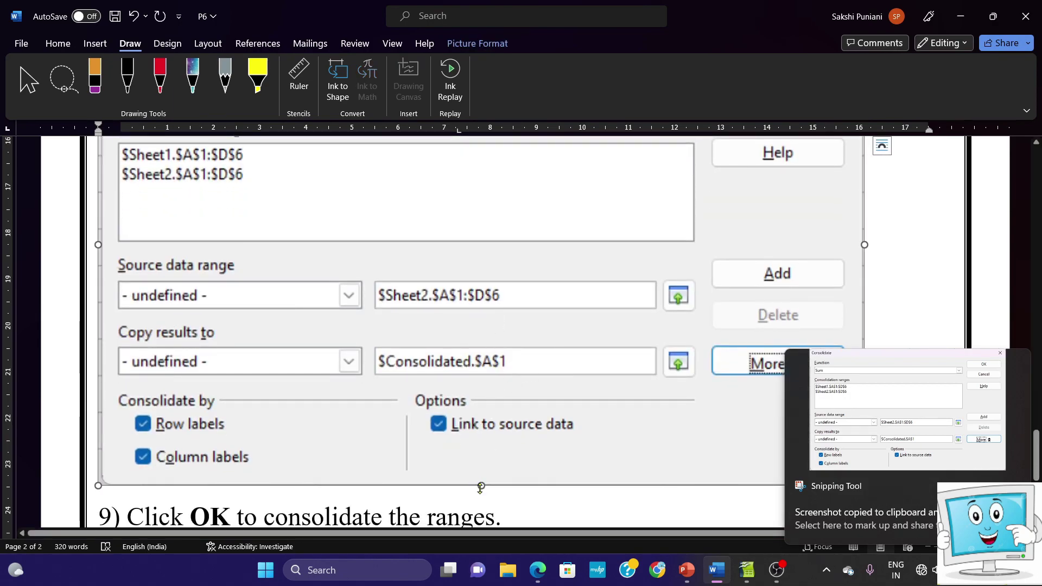
pyautogui.moveTo(481, 485); pyautogui.dragTo(481, 396)
pyautogui.scroll(3, 847, 205)
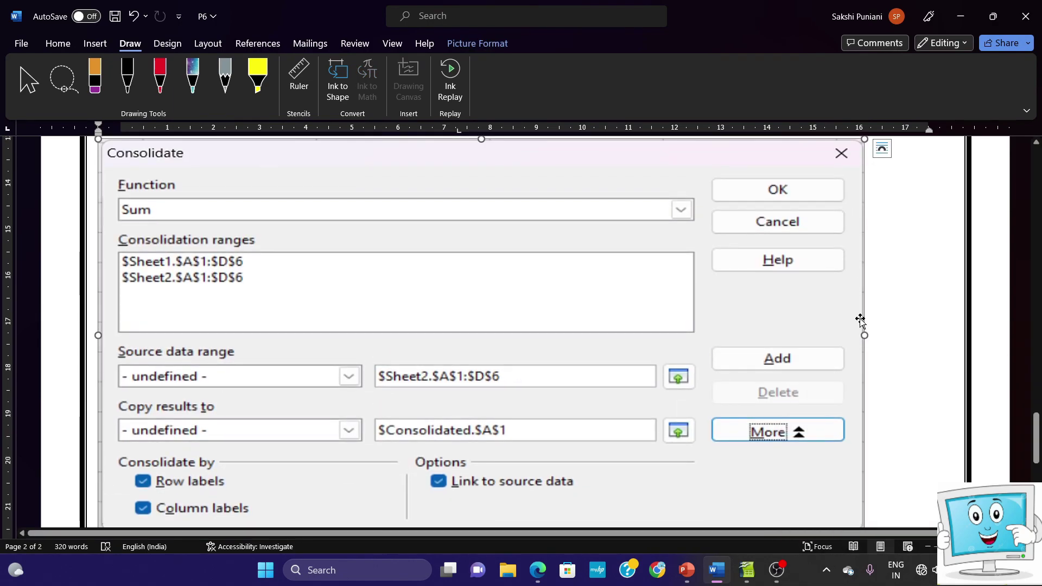
pyautogui.moveTo(863, 335); pyautogui.dragTo(766, 335)
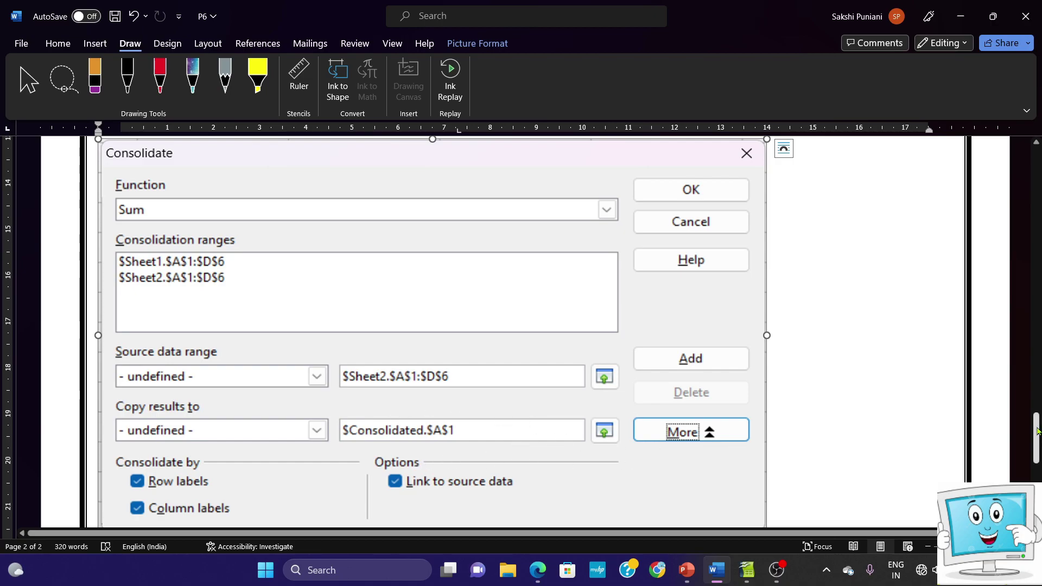
pyautogui.scroll(-4, 1037, 432)
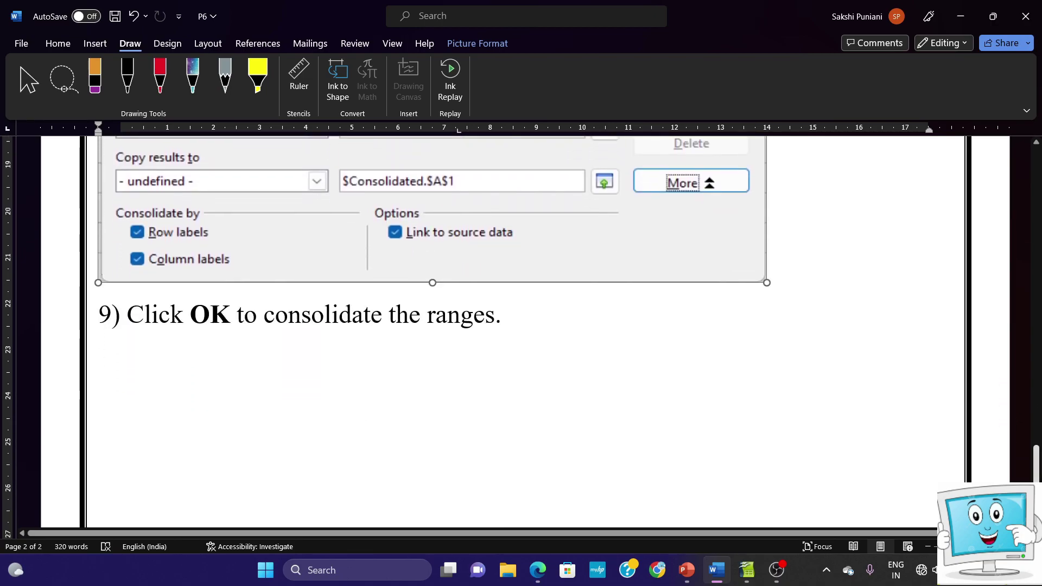
pyautogui.click(521, 375)
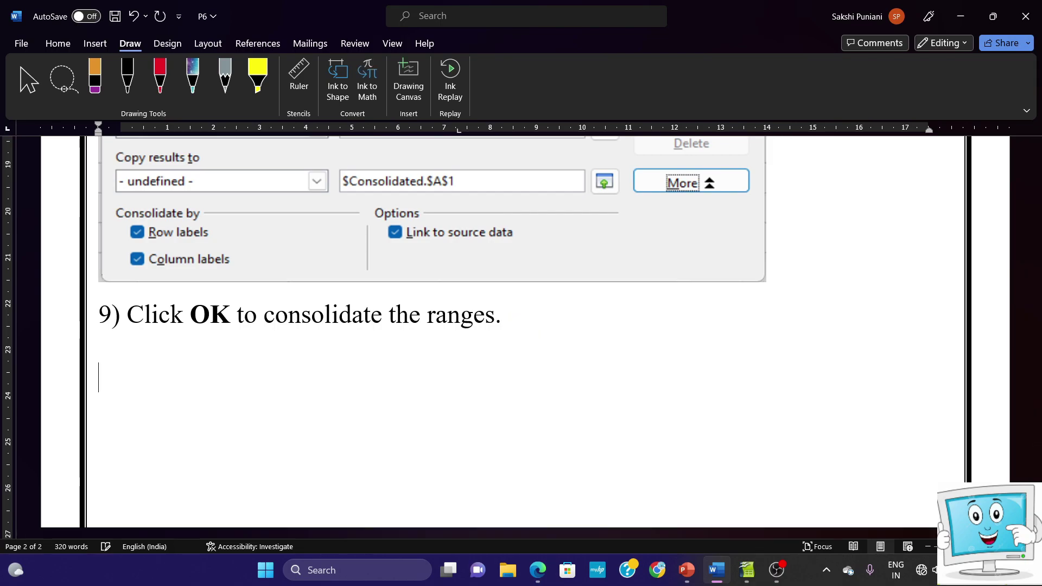
# Run the consolidation and centre-align the consolidated table A1:D16.
pyautogui.click(748, 570)
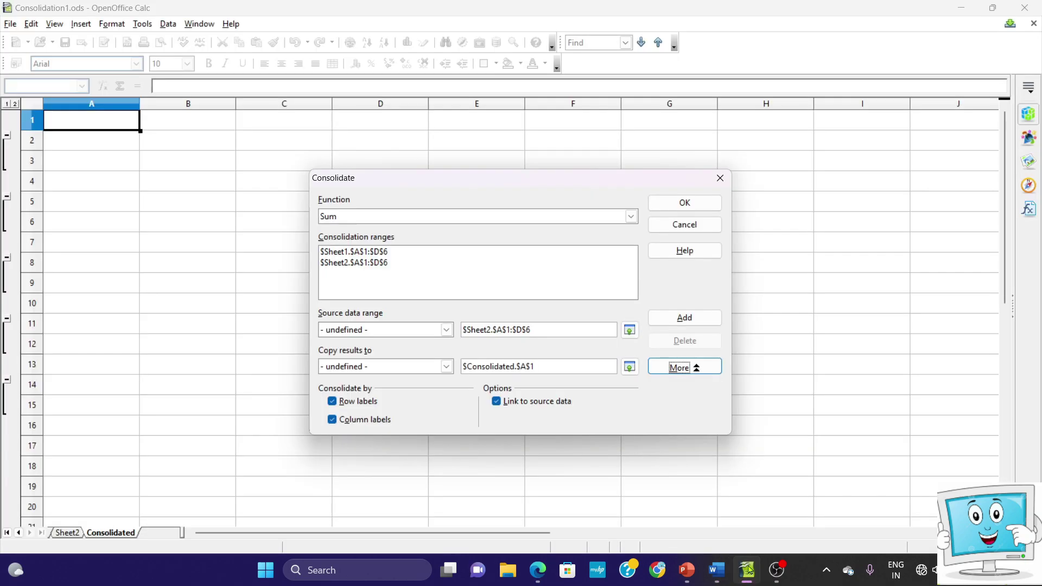
pyautogui.click(688, 205)
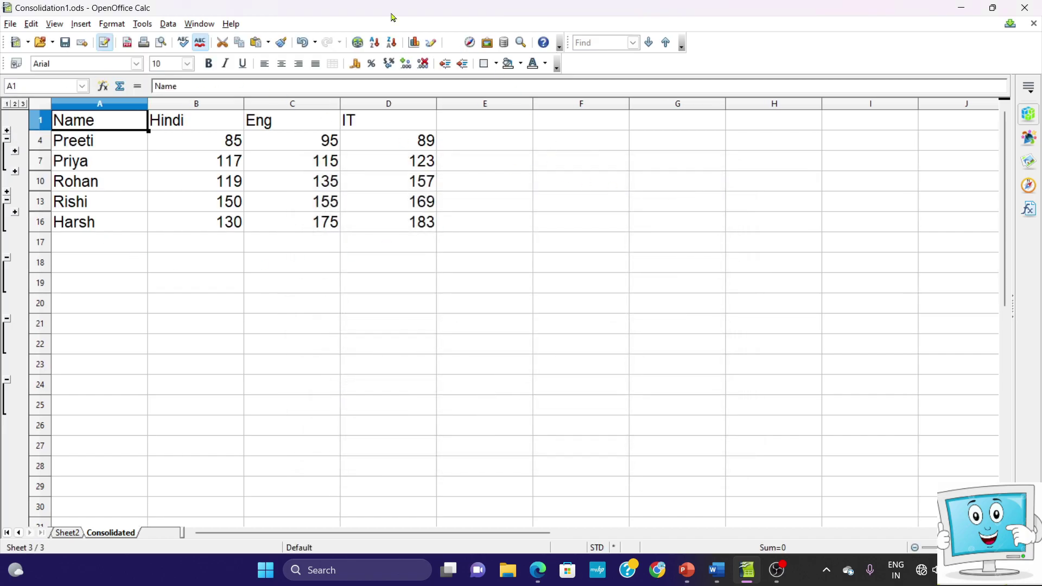
pyautogui.moveTo(123, 125); pyautogui.dragTo(411, 222)
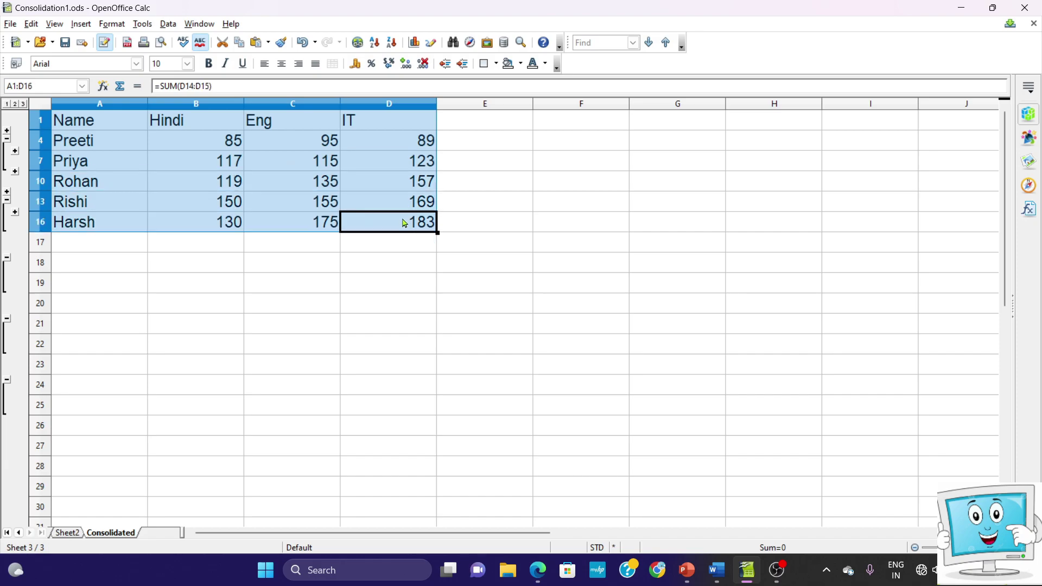
pyautogui.click(283, 65)
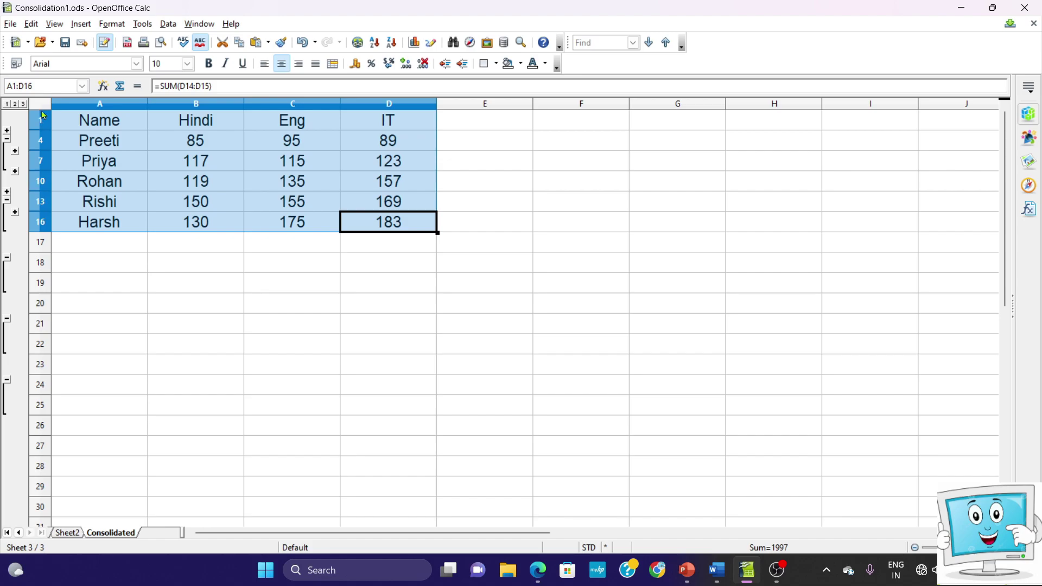
pyautogui.click(73, 267)
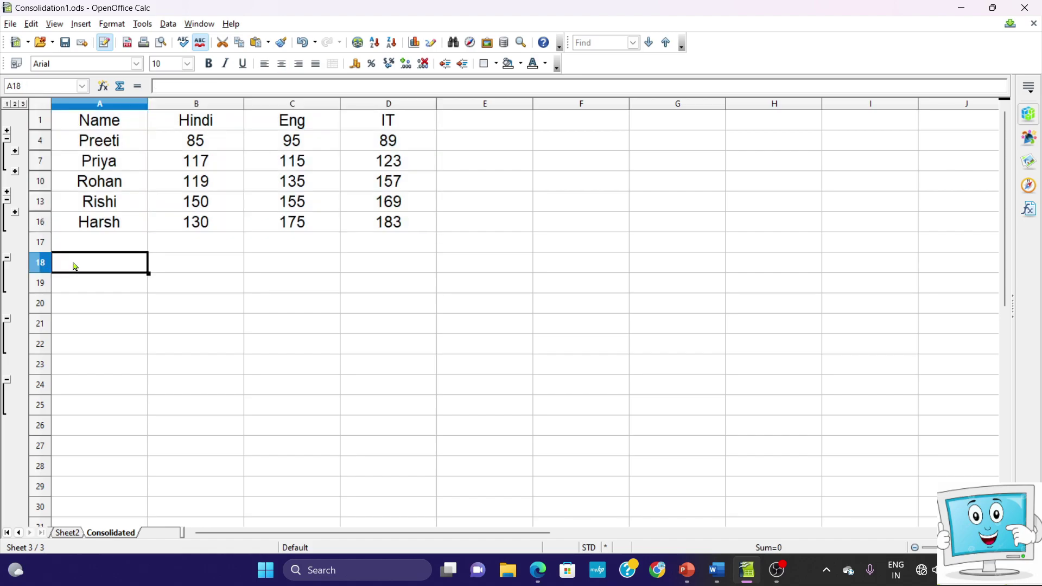
# Expand Preeti's group, widen column A, and check the Sheet1/Sheet2 links and SUM in B2–B4.
pyautogui.click(9, 132)
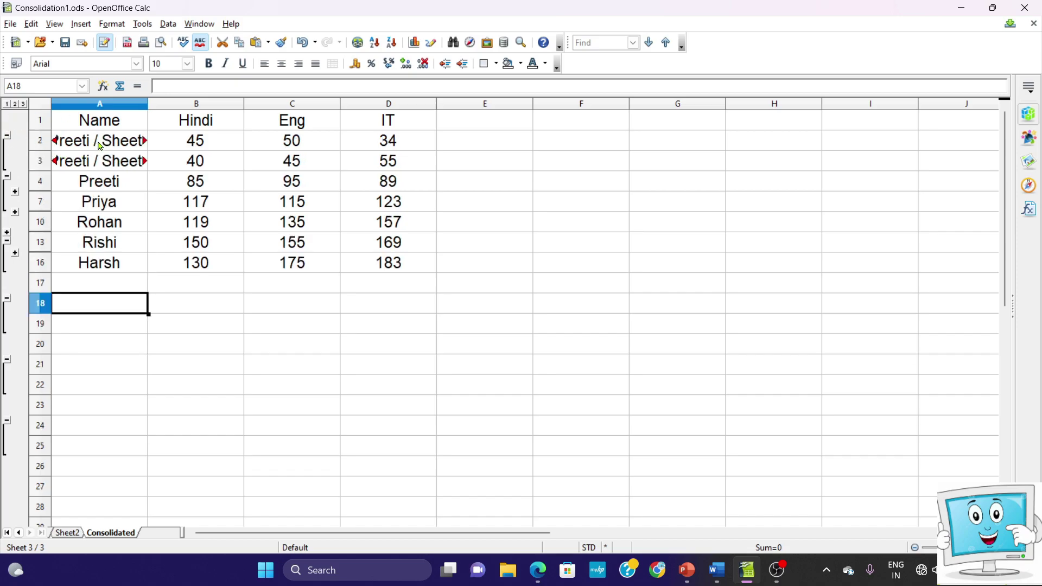
pyautogui.moveTo(148, 103); pyautogui.dragTo(199, 103)
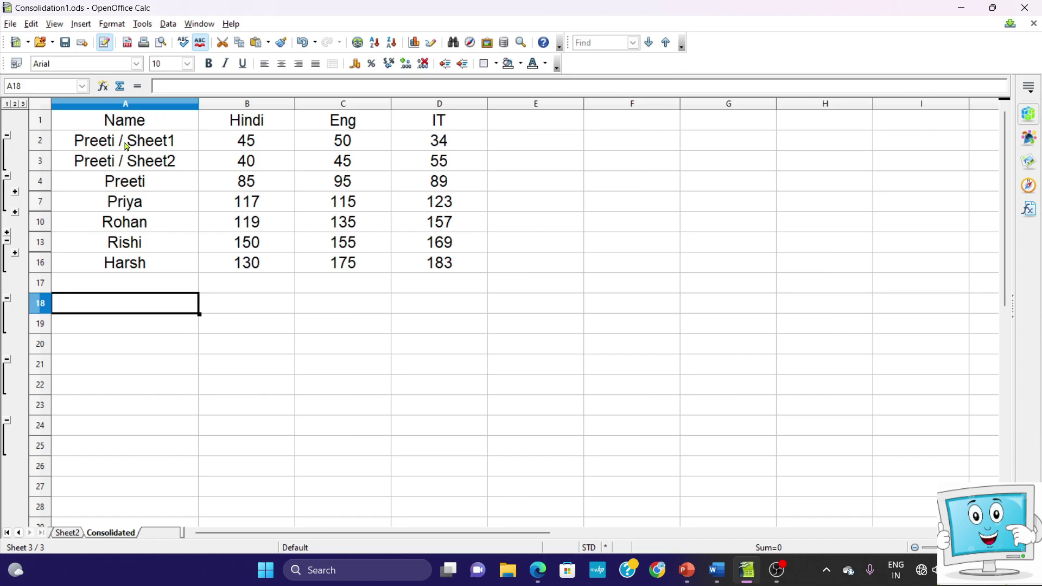
pyautogui.click(237, 151)
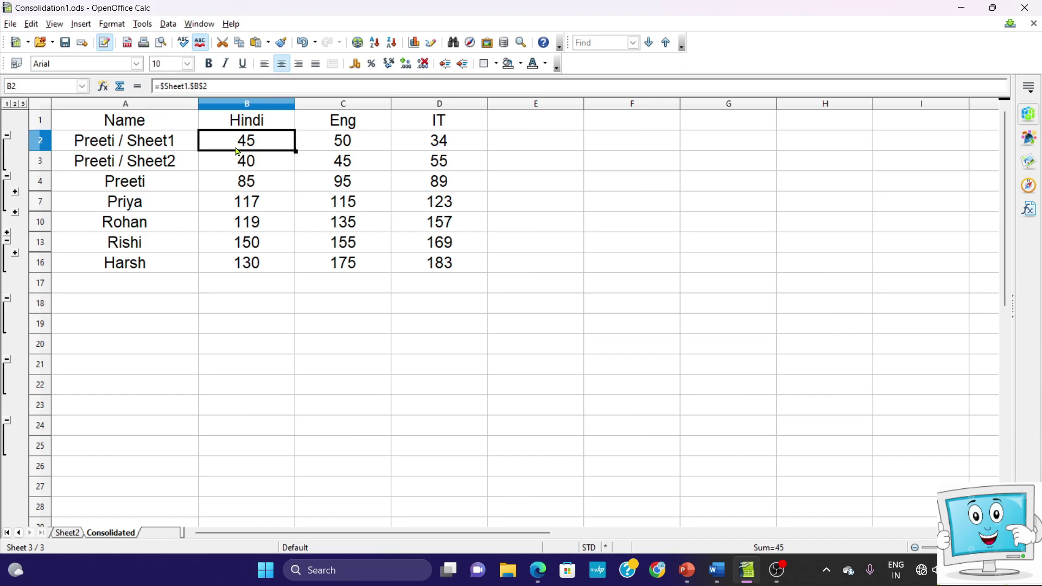
pyautogui.click(244, 164)
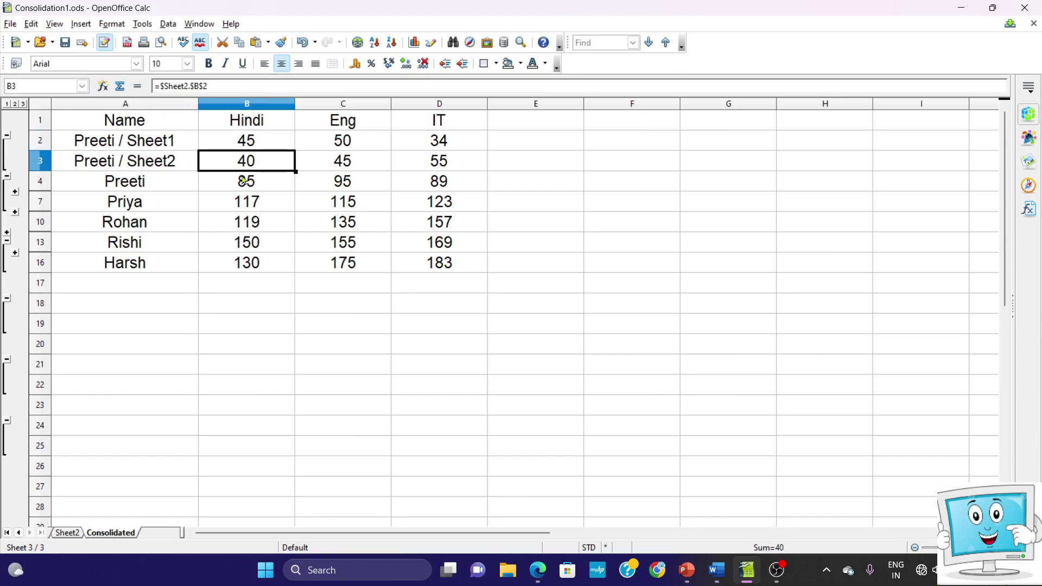
pyautogui.click(244, 185)
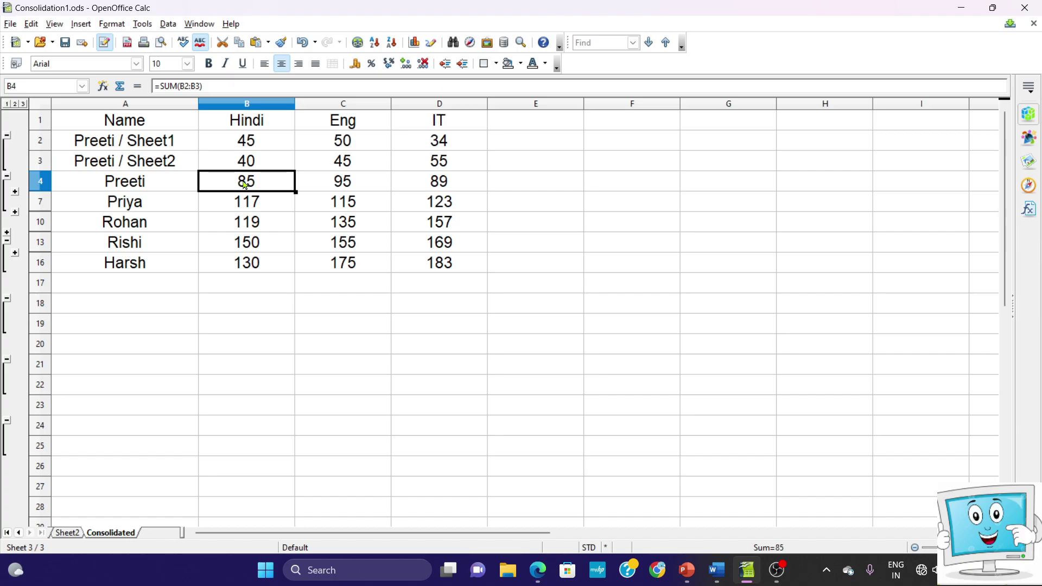
# Expand Priya's, Rohan's and Rishi's groups and screenshot the table A1:D16.
pyautogui.click(15, 192)
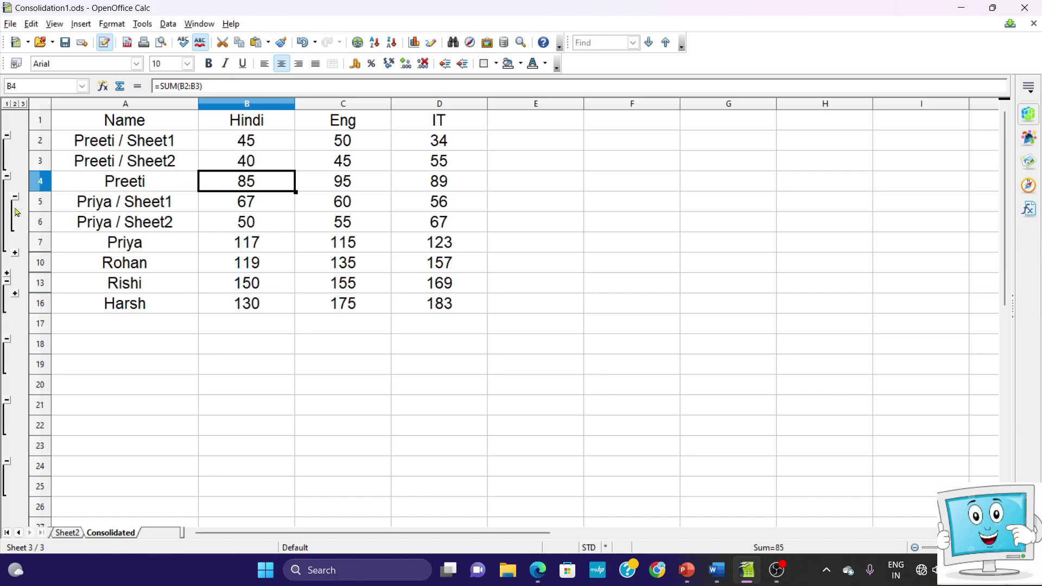
pyautogui.click(15, 253)
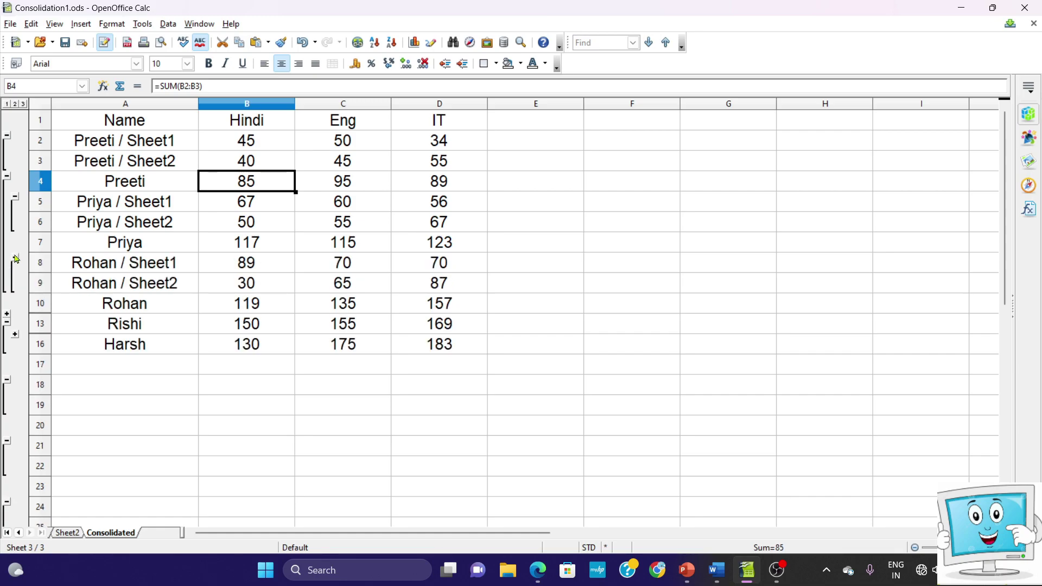
pyautogui.click(8, 314)
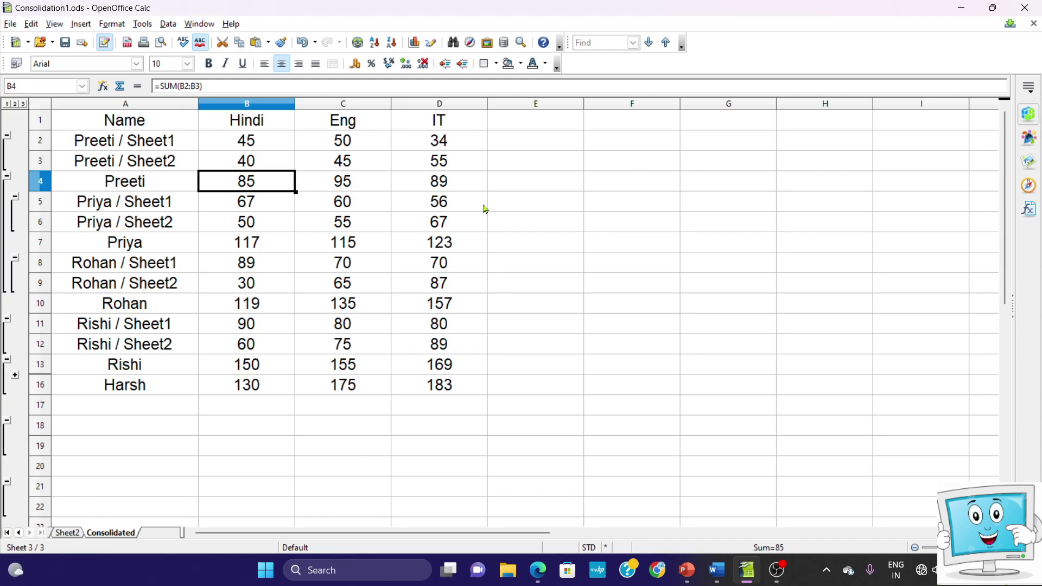
pyautogui.click(481, 392)
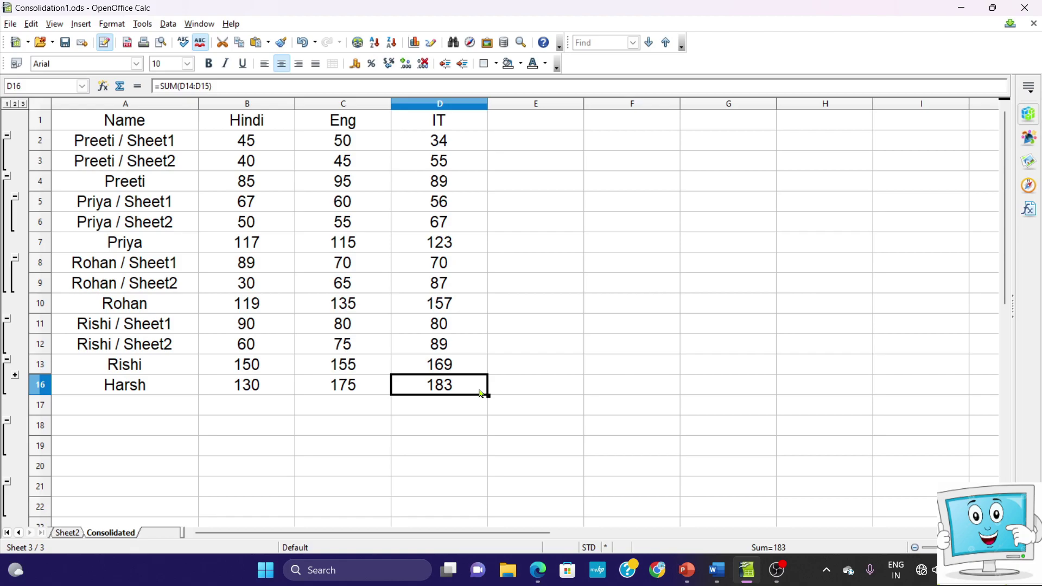
pyautogui.press('super+shift+s')
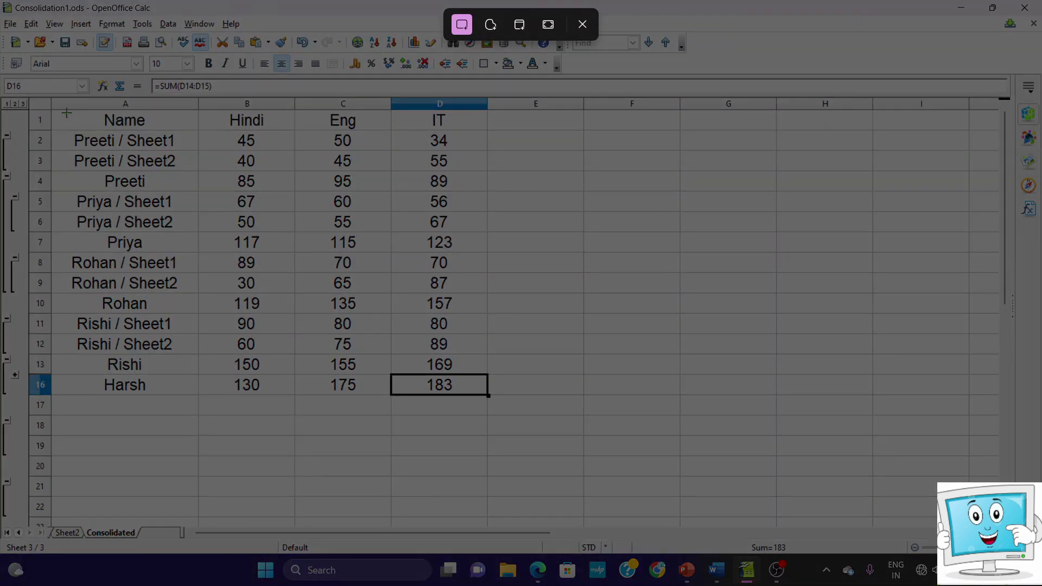
pyautogui.moveTo(31, 101); pyautogui.dragTo(491, 403)
# Paste the detailed consolidated table screenshot on a new line below step 9.
pyautogui.click(726, 576)
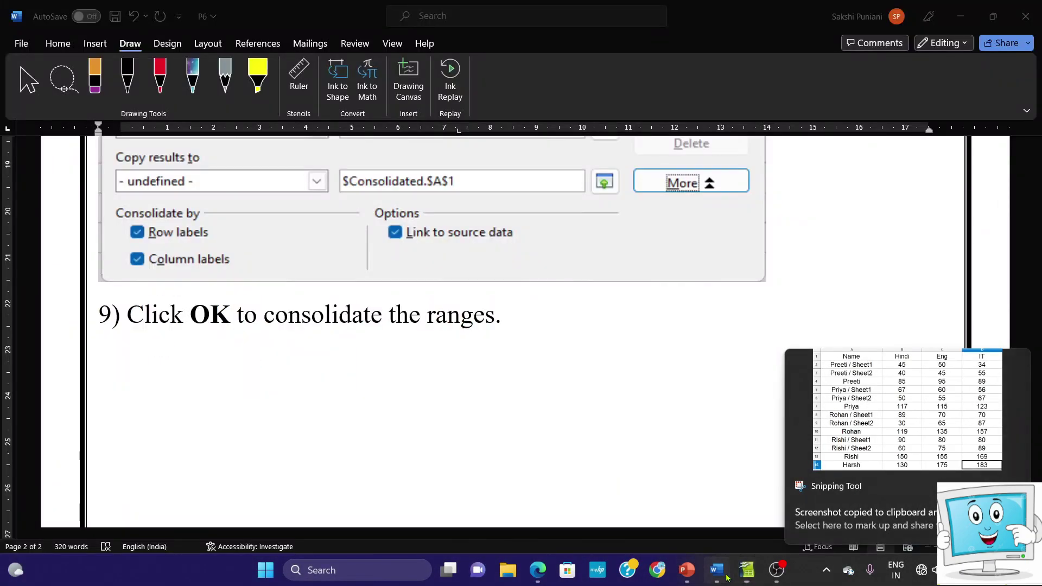
pyautogui.press('Return')
pyautogui.hotkey('ctrl', 'v')
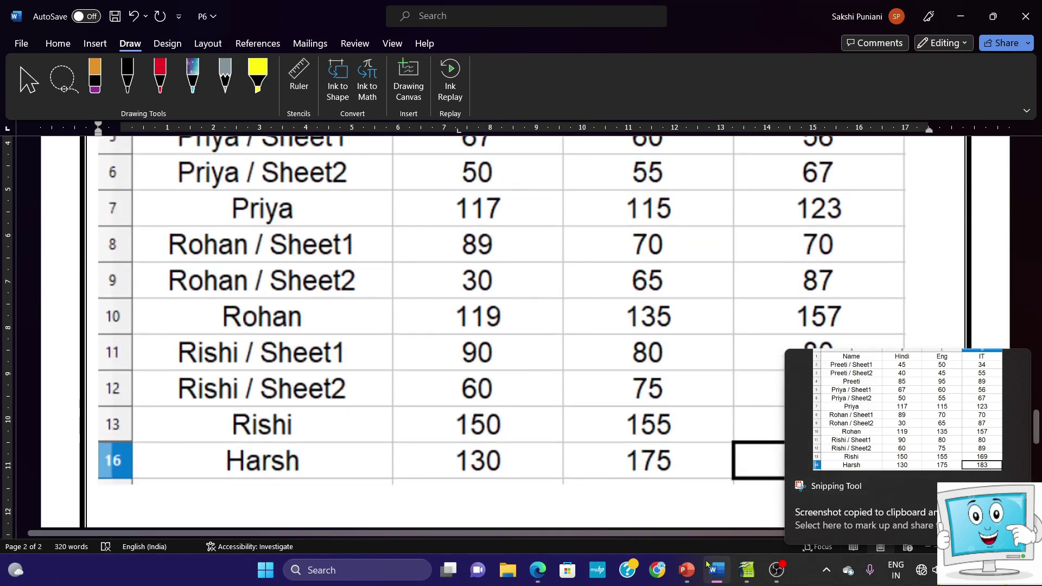
pyautogui.click(747, 570)
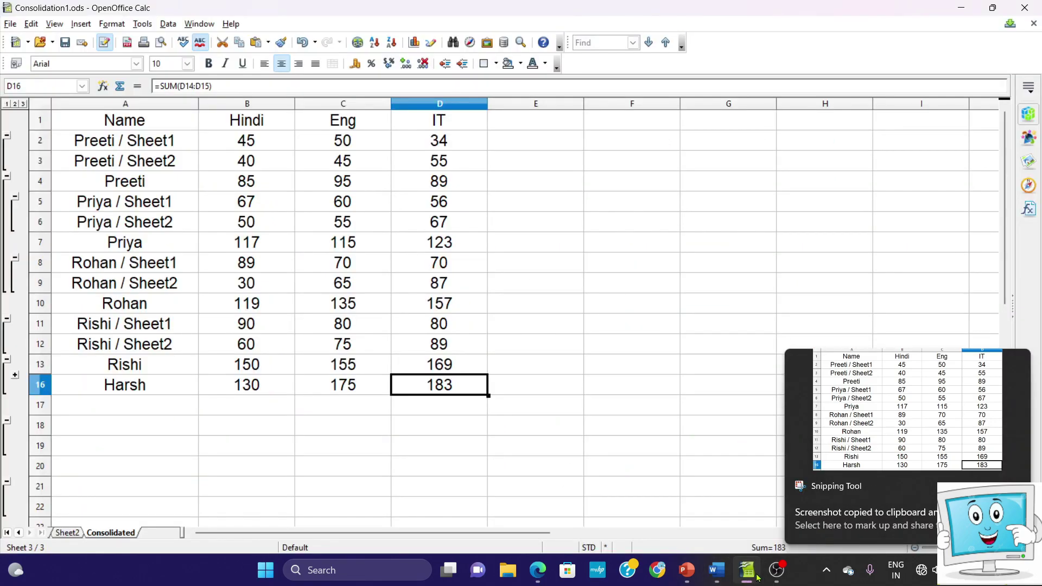
# Collapse the Rohan, Priya, Preeti and Rishi groups to show only student totals.
pyautogui.click(15, 259)
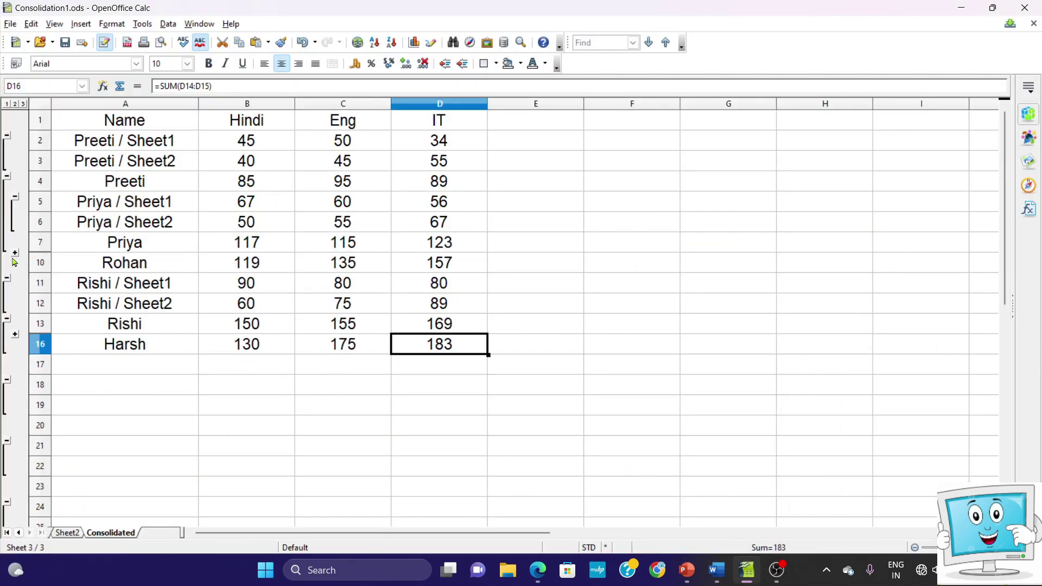
pyautogui.click(16, 199)
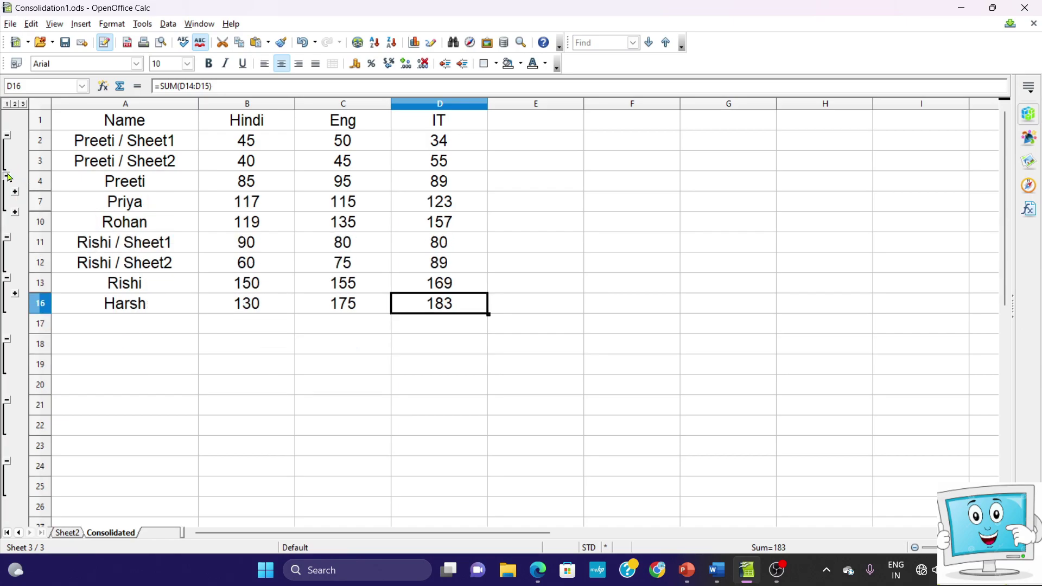
pyautogui.click(8, 176)
pyautogui.click(7, 145)
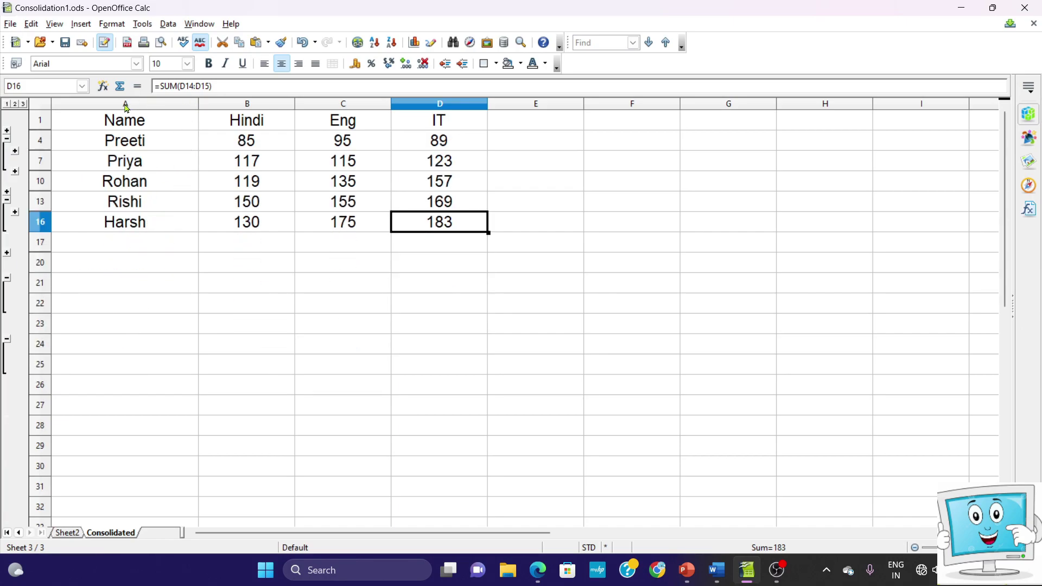
pyautogui.click(119, 267)
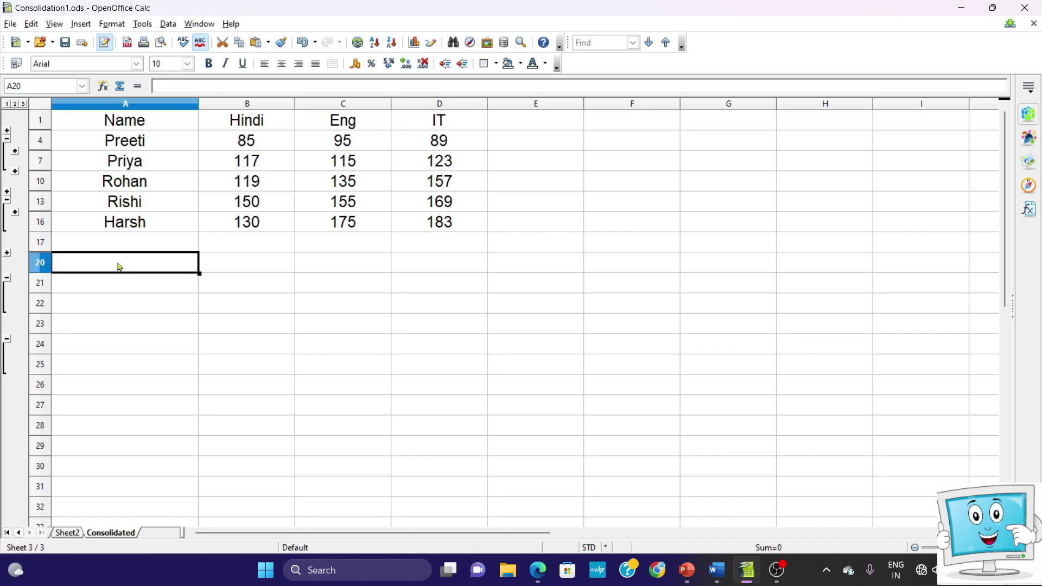
# Screenshot the collapsed totals table and bring Word forward.
pyautogui.press('super+shift+s')
pyautogui.moveTo(32, 101); pyautogui.dragTo(484, 234)
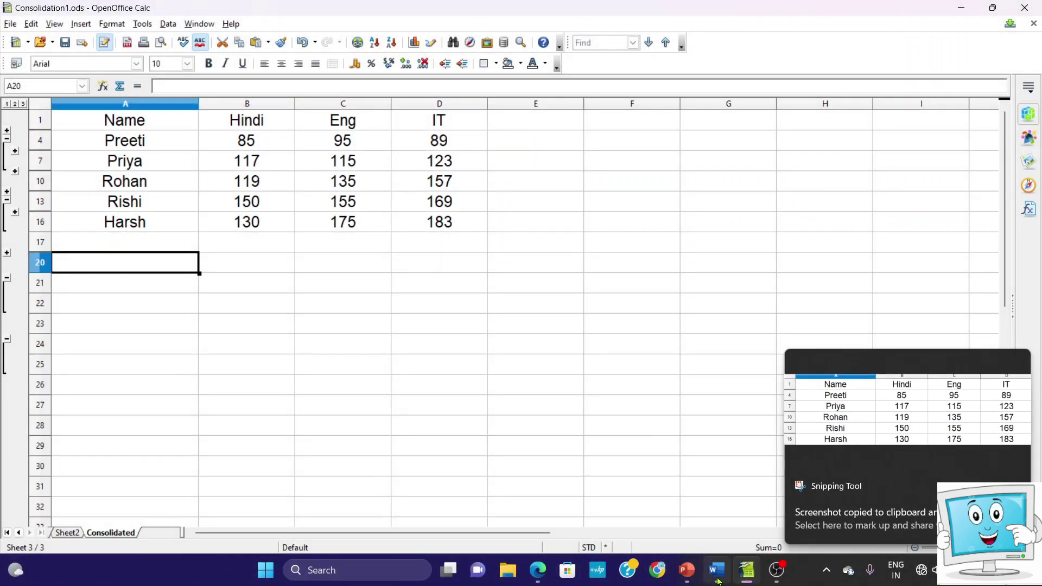
pyautogui.click(717, 580)
# Make the detailed table picture narrower.
pyautogui.click(563, 482)
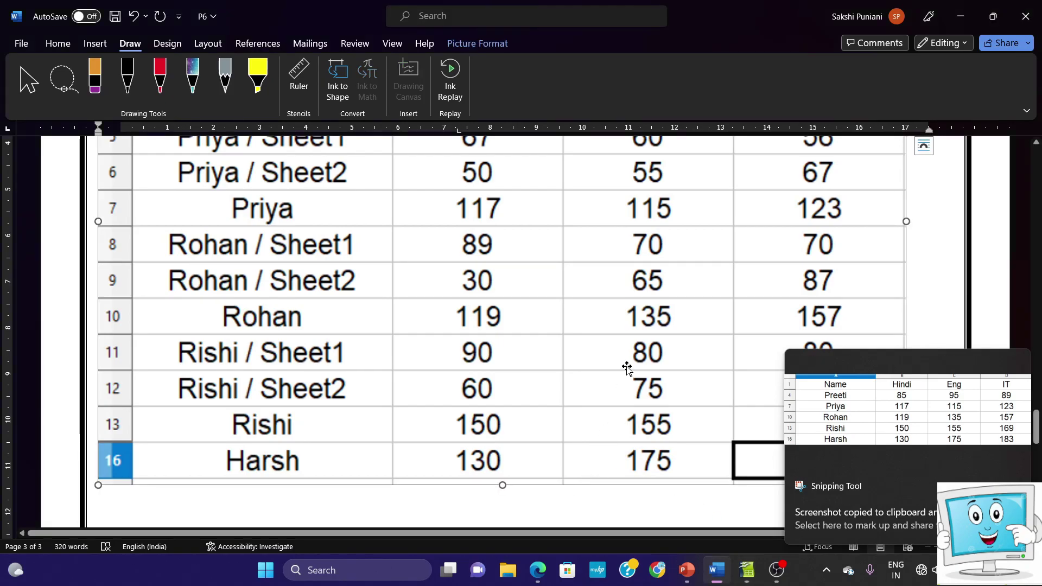
pyautogui.moveTo(906, 222); pyautogui.dragTo(646, 245)
pyautogui.click(679, 434)
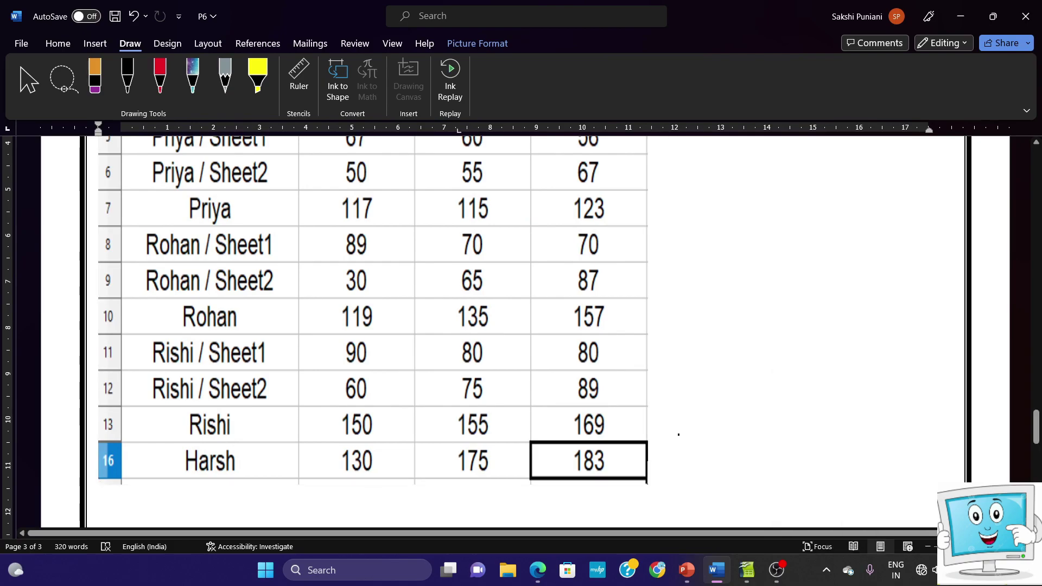
# Paste the collapsed totals screenshot beneath it and make it narrower too.
pyautogui.hotkey('ctrl', 'v')
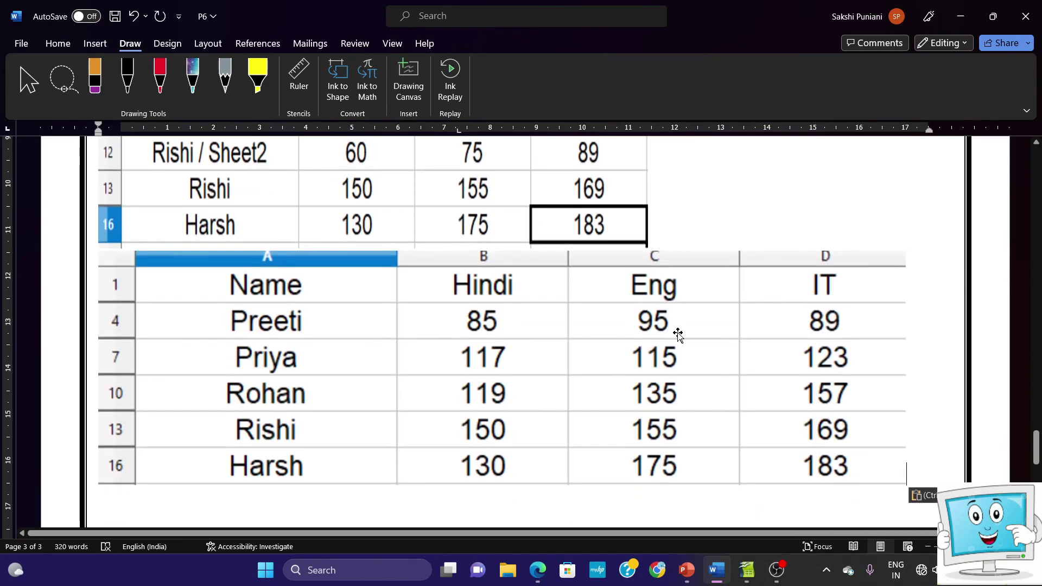
pyautogui.click(678, 335)
pyautogui.moveTo(906, 368); pyautogui.dragTo(735, 389)
pyautogui.scroll(6, 663, 249)
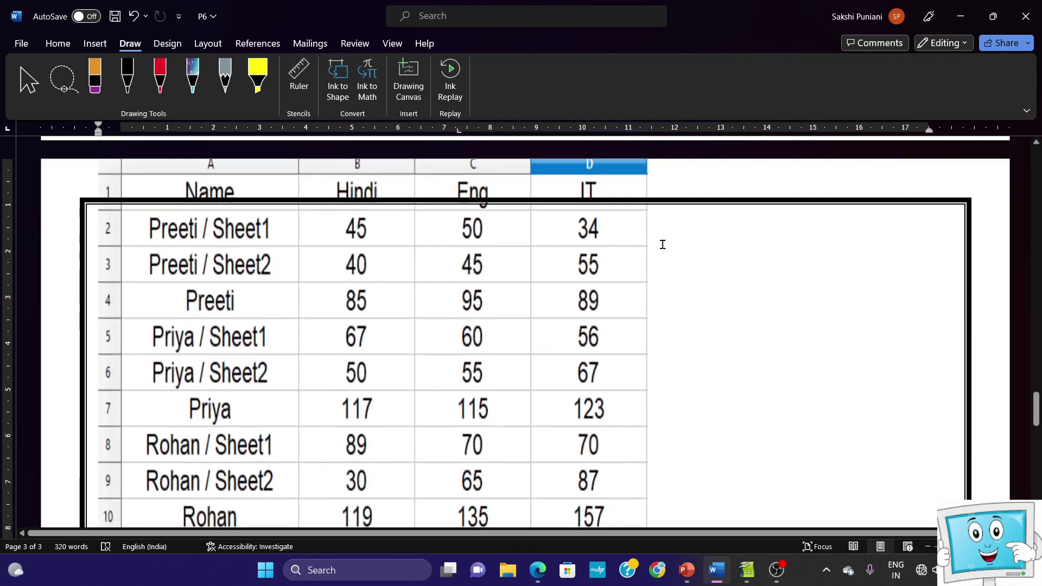
pyautogui.click(609, 270)
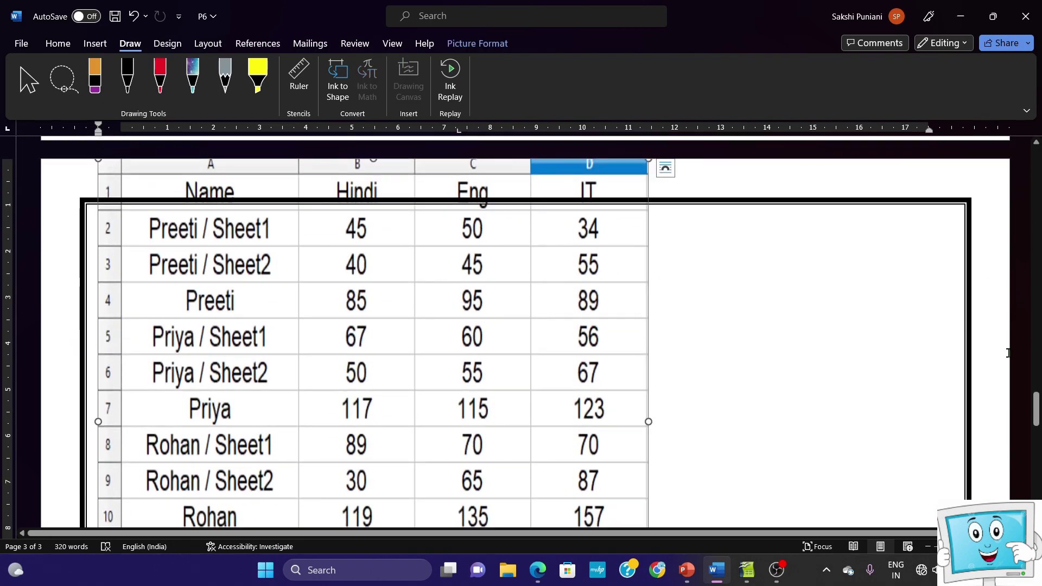
pyautogui.moveTo(1037, 413)
pyautogui.mouseDown()
pyautogui.moveTo(1038, 388)
pyautogui.moveTo(1038, 397)
pyautogui.mouseUp()
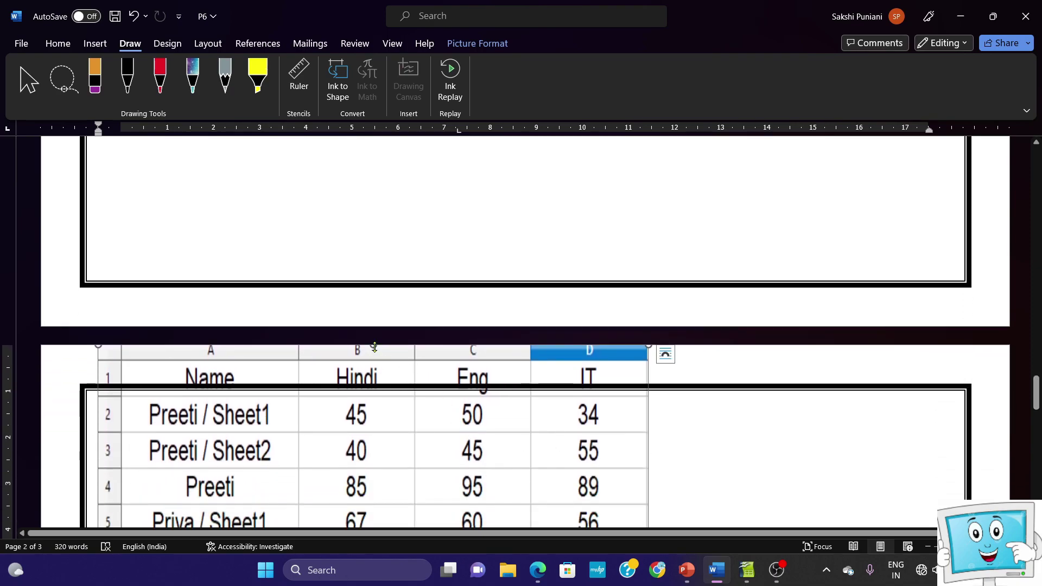
pyautogui.scroll(-4, 380, 454)
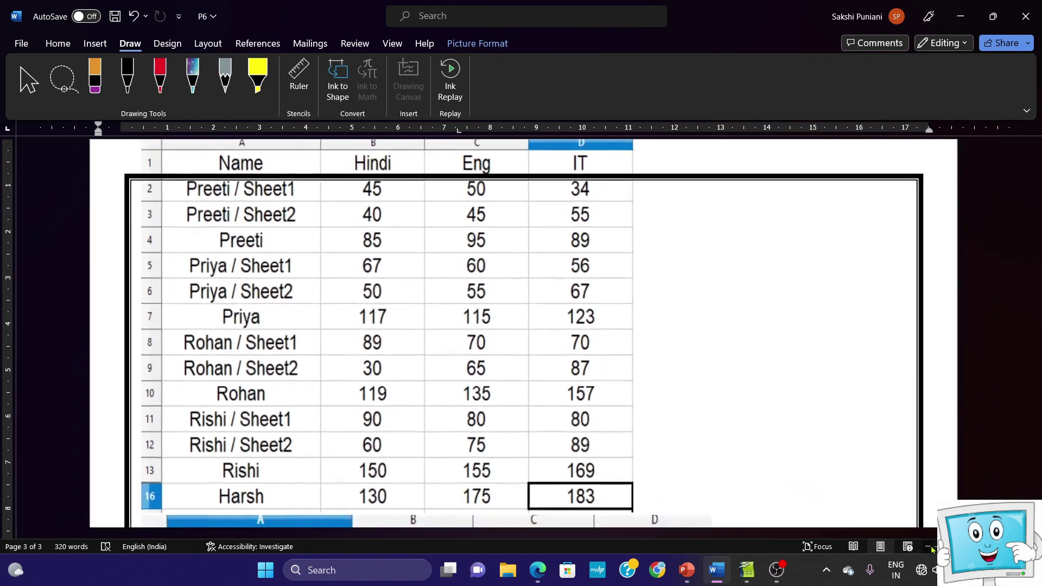
pyautogui.click(929, 547)
pyautogui.click(928, 547)
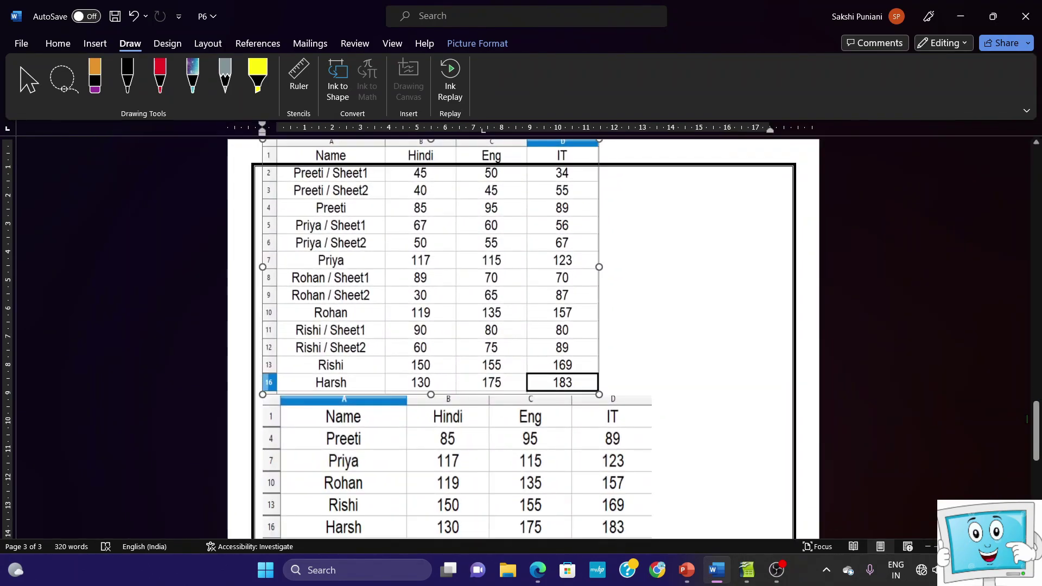
# Insert a blank line after the first marks table picture to separate the two tables.
pyautogui.moveTo(1037, 432); pyautogui.dragTo(1038, 135)
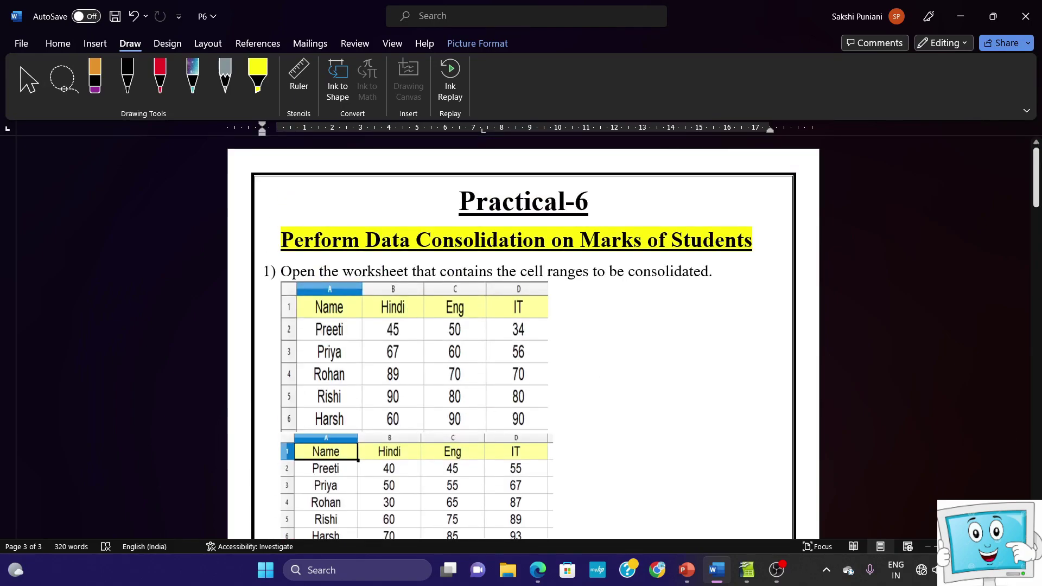
pyautogui.moveTo(1040, 171); pyautogui.dragTo(1040, 204)
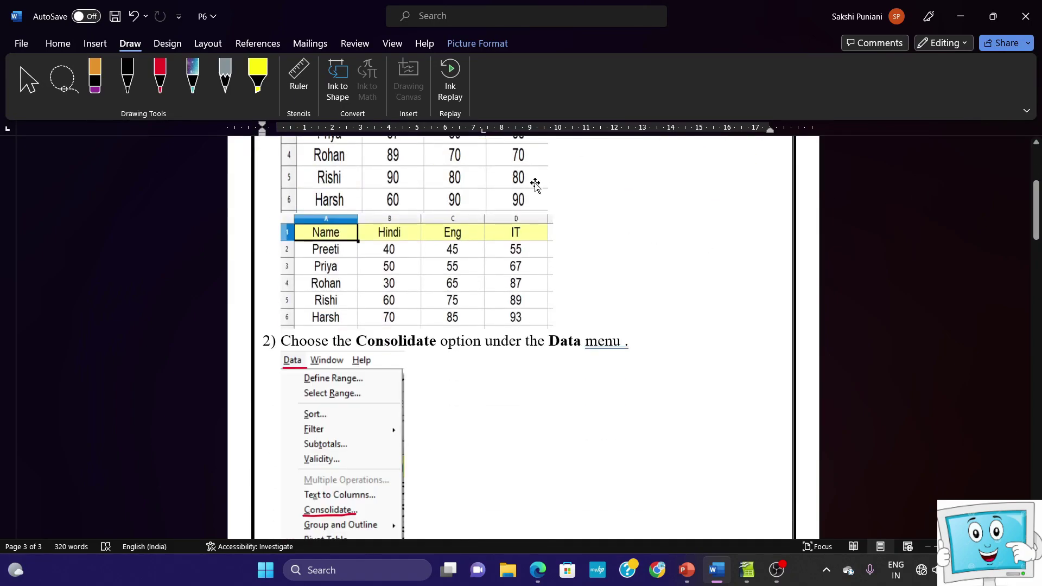
pyautogui.click(505, 177)
pyautogui.click(578, 197)
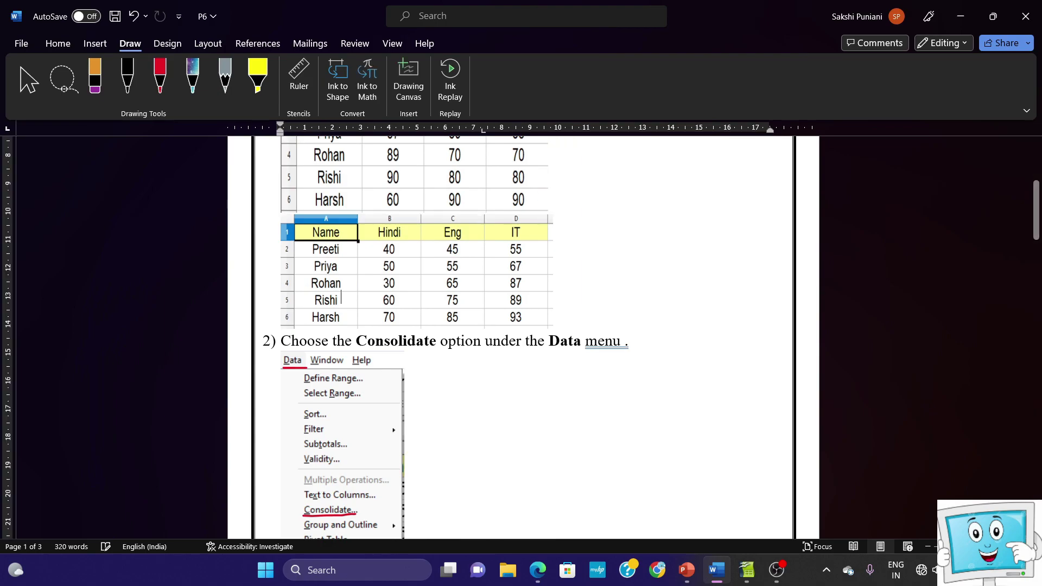
pyautogui.scroll(3, 523, 336)
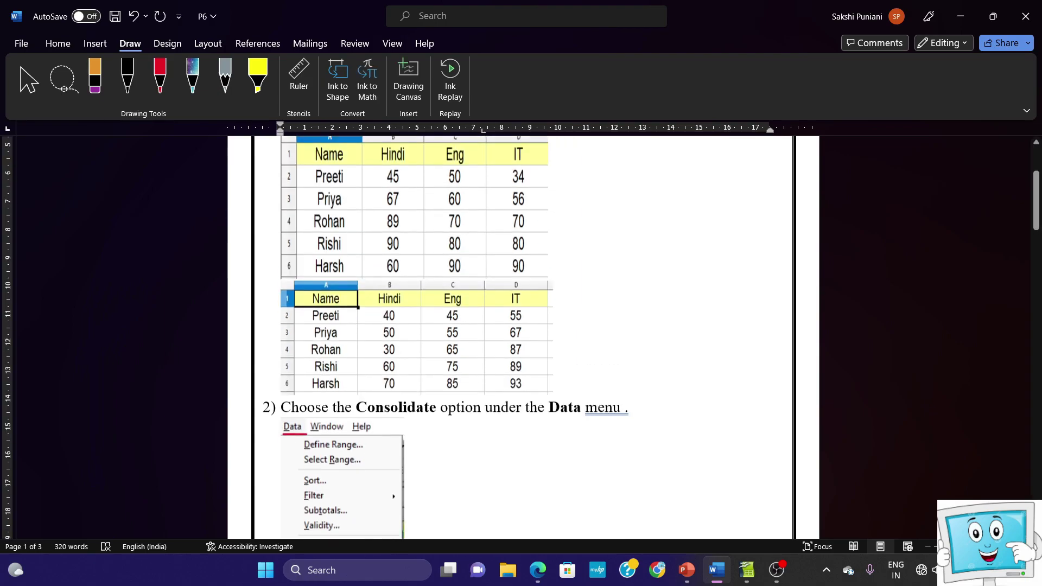
pyautogui.scroll(1, 445, 336)
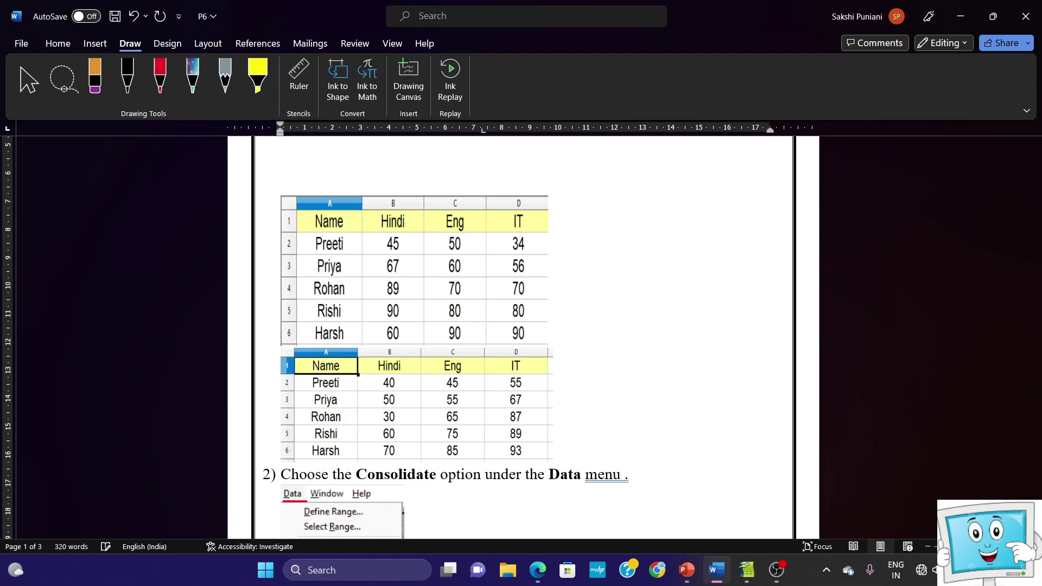
pyautogui.scroll(-2, 581, 199)
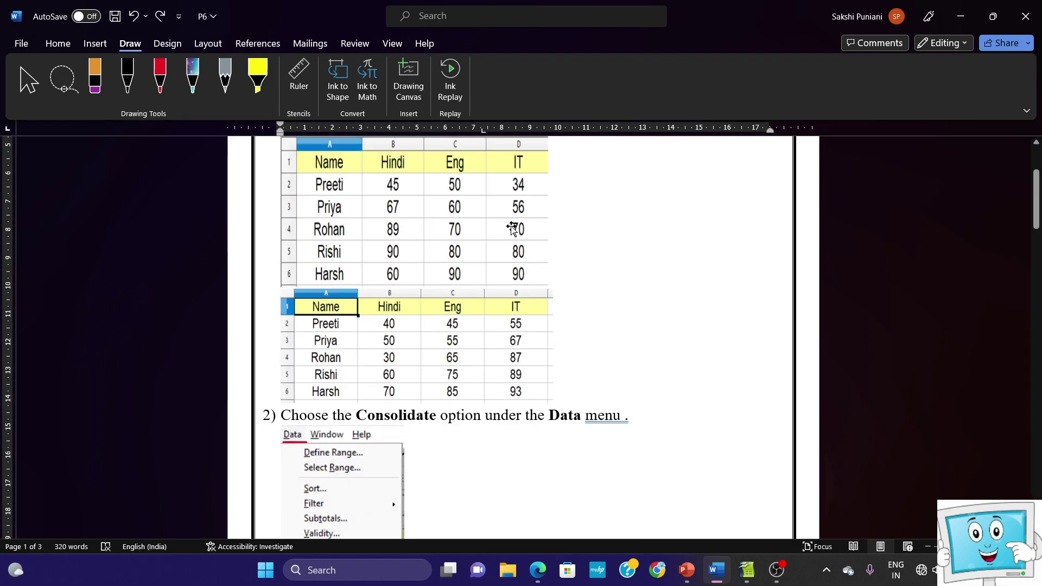
pyautogui.click(501, 247)
pyautogui.click(563, 278)
pyautogui.press('Return')
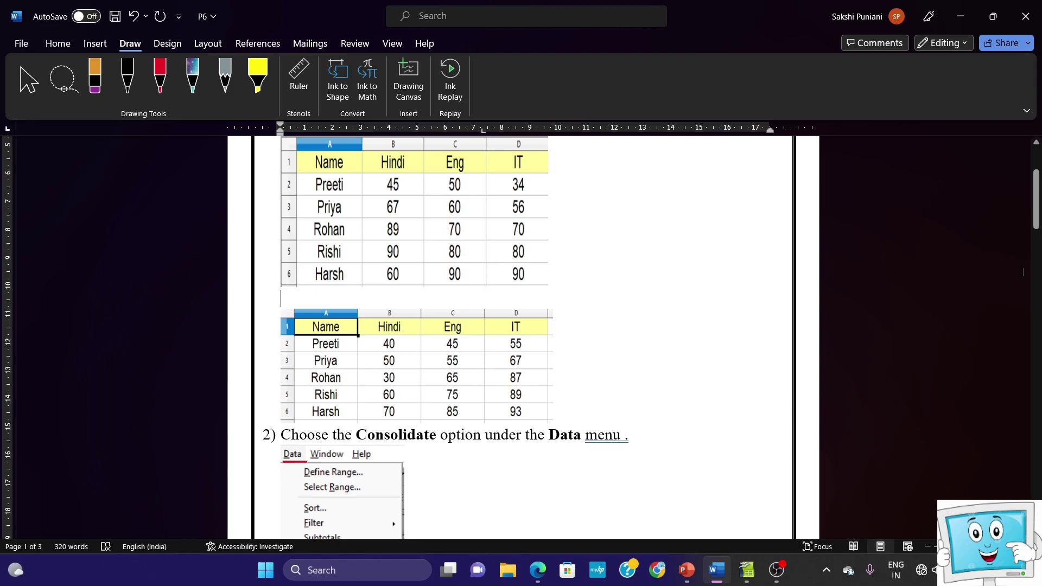
# Add two blank lines after step 5 so step 6 moves onto the next page.
pyautogui.moveTo(1037, 199); pyautogui.dragTo(1036, 282)
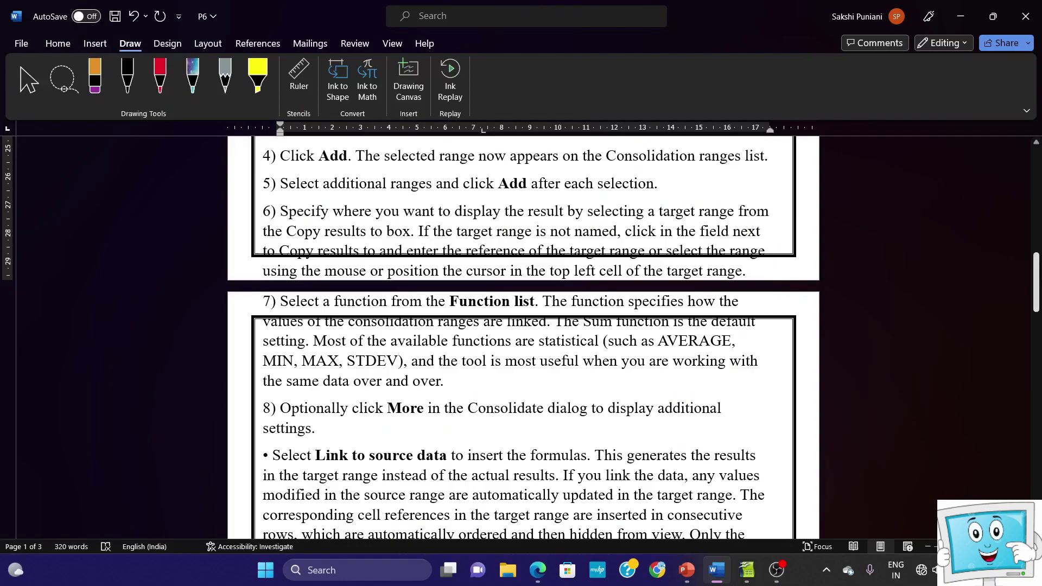
pyautogui.click(667, 192)
pyautogui.press('Return')
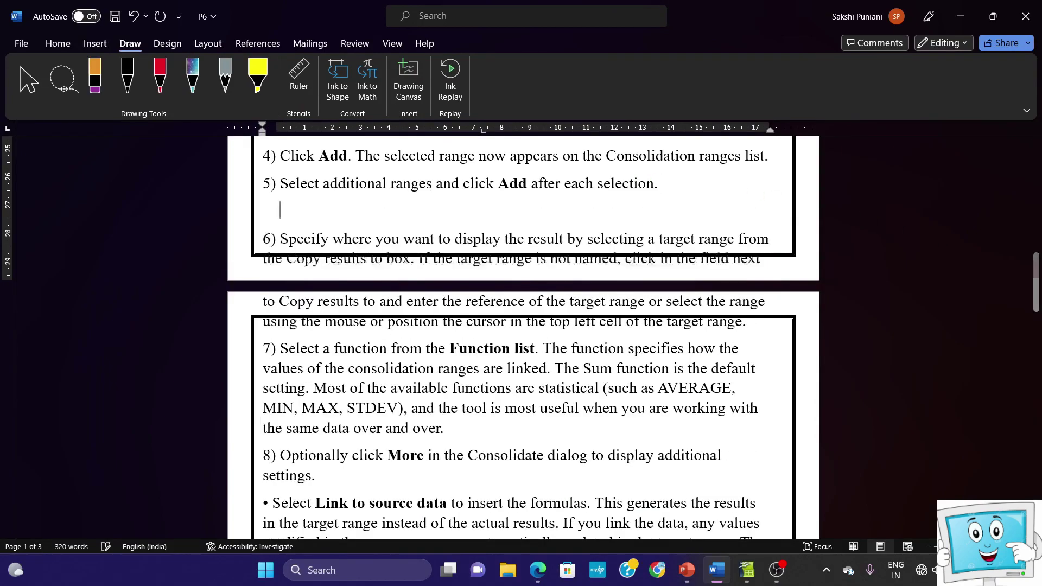
pyautogui.press('Return')
pyautogui.press('Return')
pyautogui.press('Return')
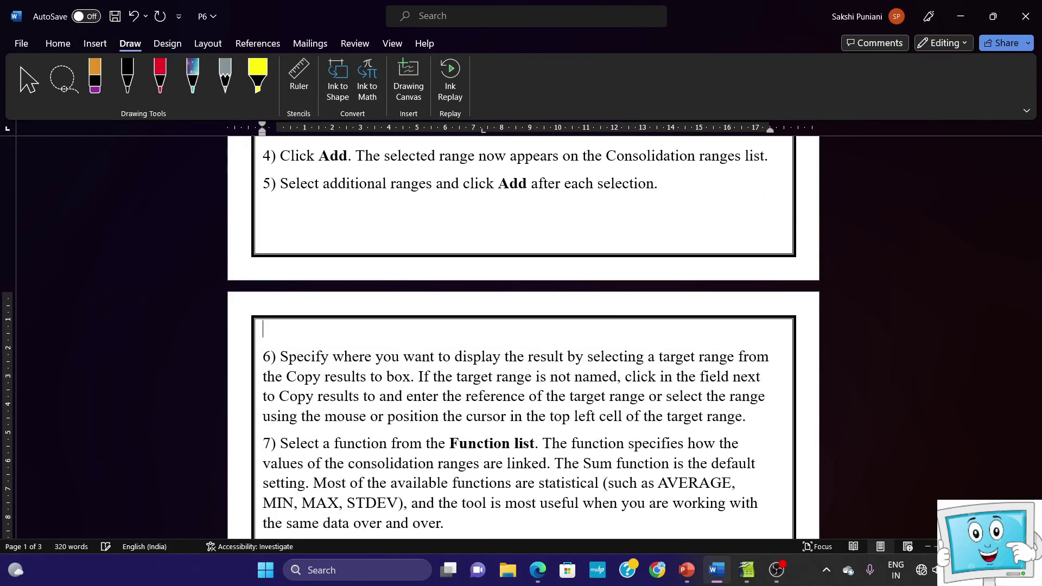
# Add a blank line above the consolidated table picture.
pyautogui.moveTo(1037, 264); pyautogui.dragTo(1037, 386)
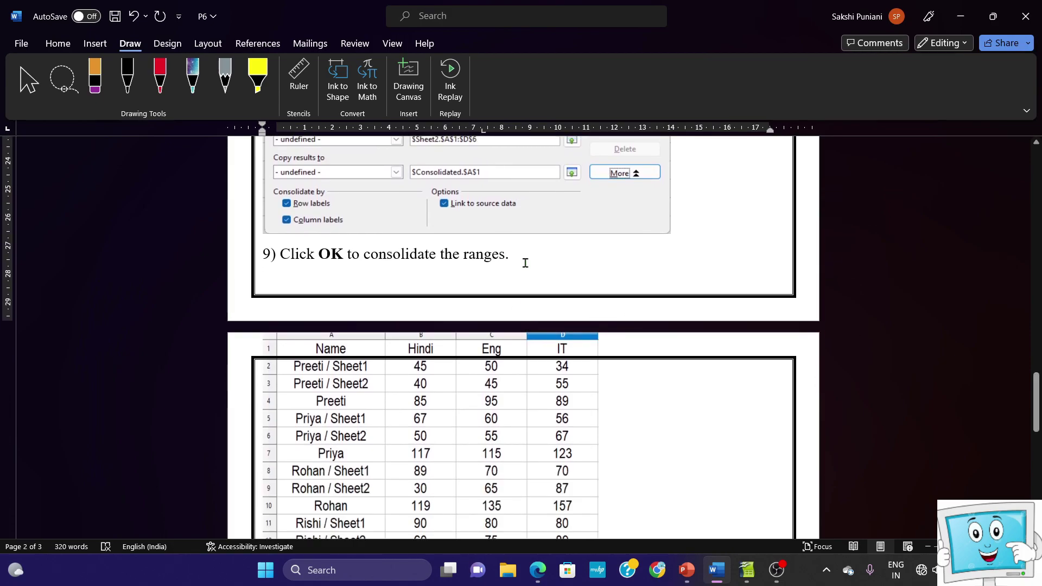
pyautogui.click(264, 348)
pyautogui.press('Return')
pyautogui.press('Return')
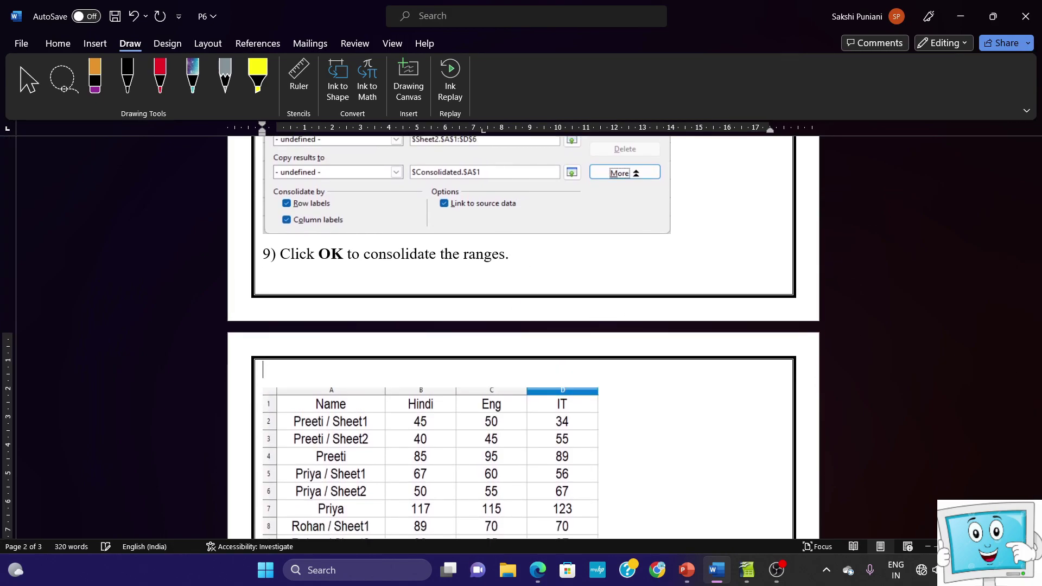
pyautogui.moveTo(1035, 376); pyautogui.dragTo(1036, 403)
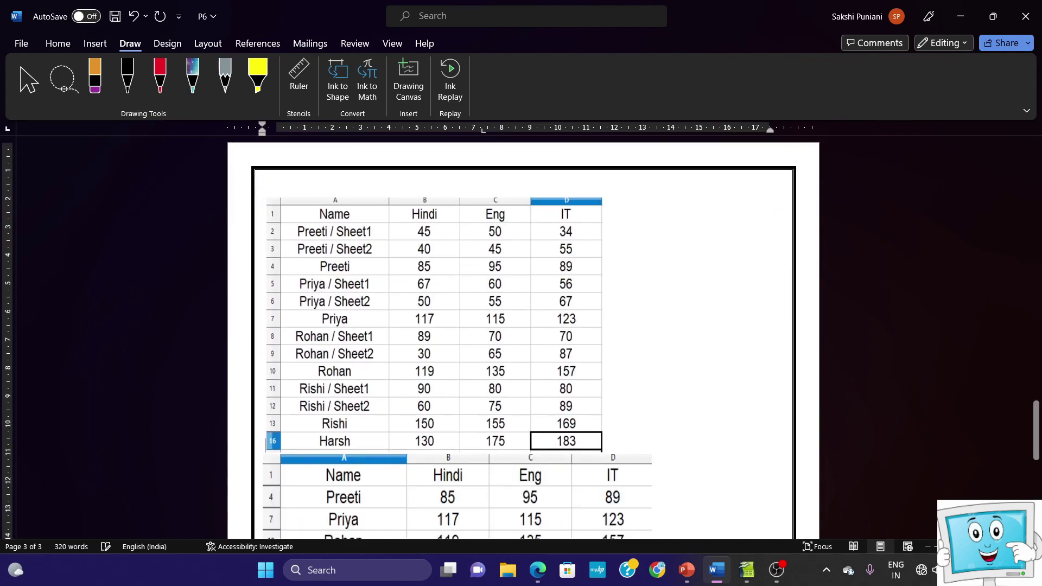
# Apply a thin black frame picture style to the detailed consolidated table picture.
pyautogui.click(435, 441)
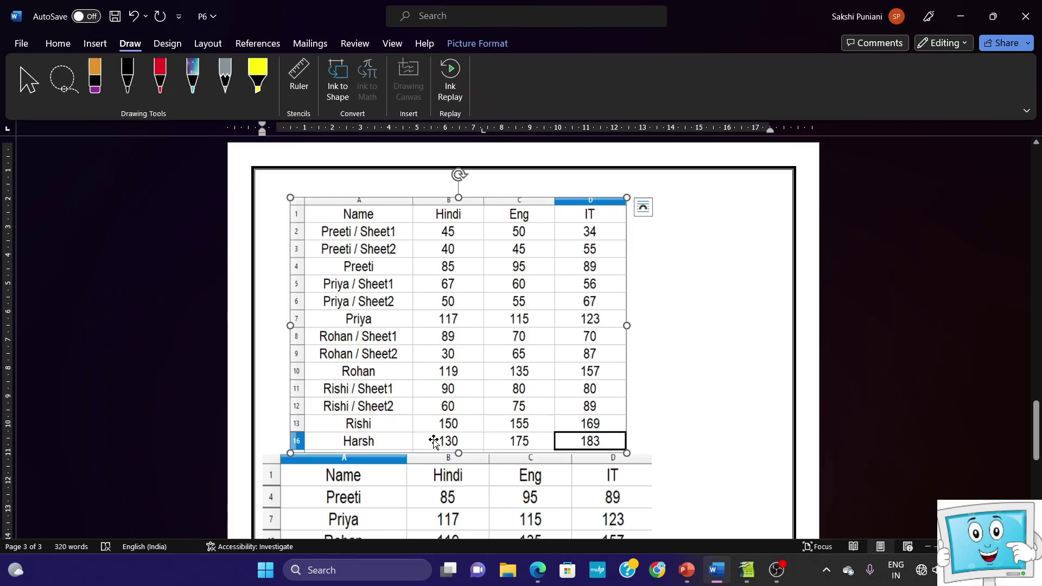
pyautogui.click(478, 43)
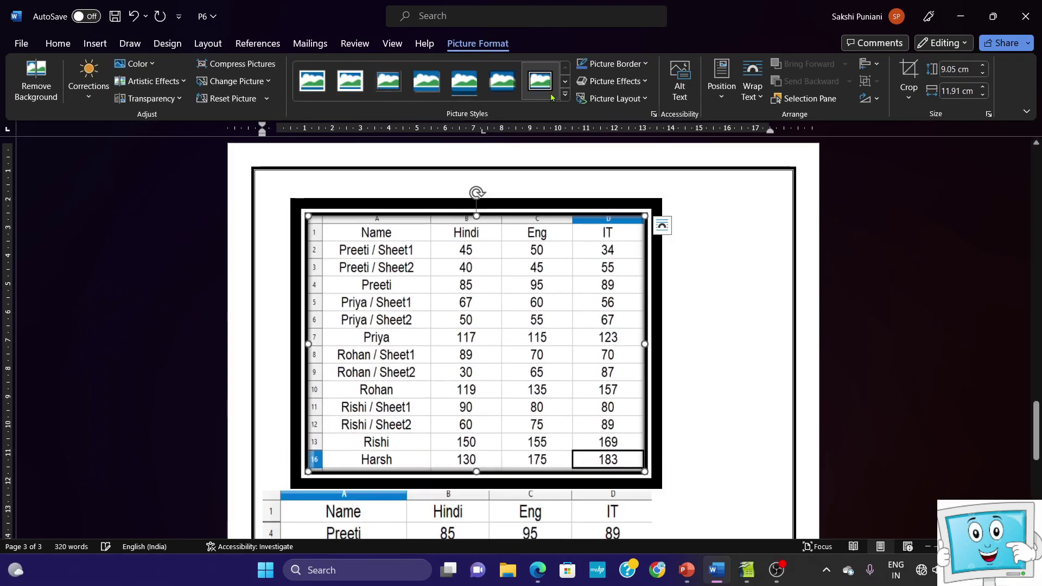
pyautogui.click(565, 94)
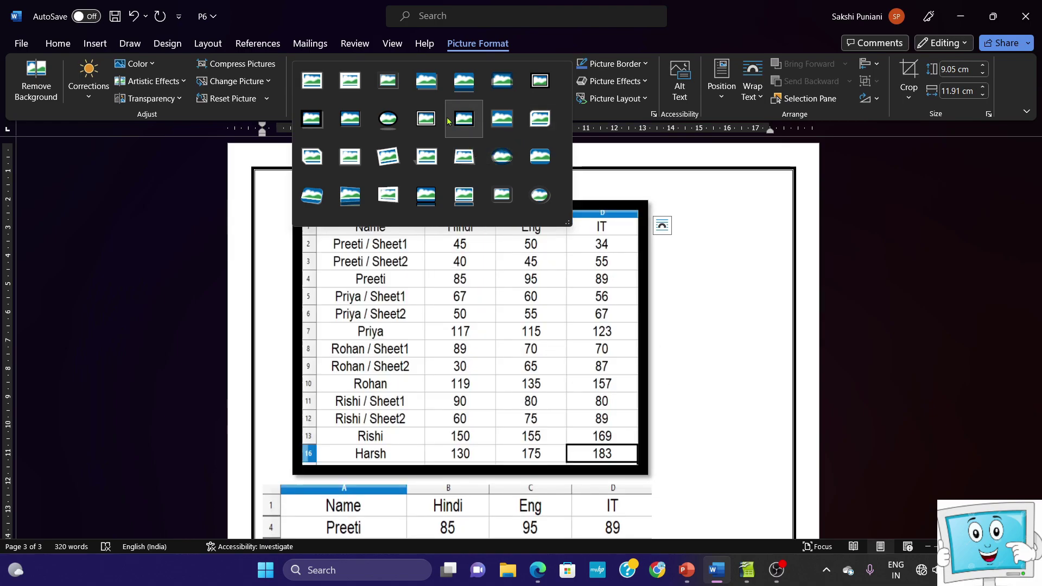
pyautogui.click(426, 118)
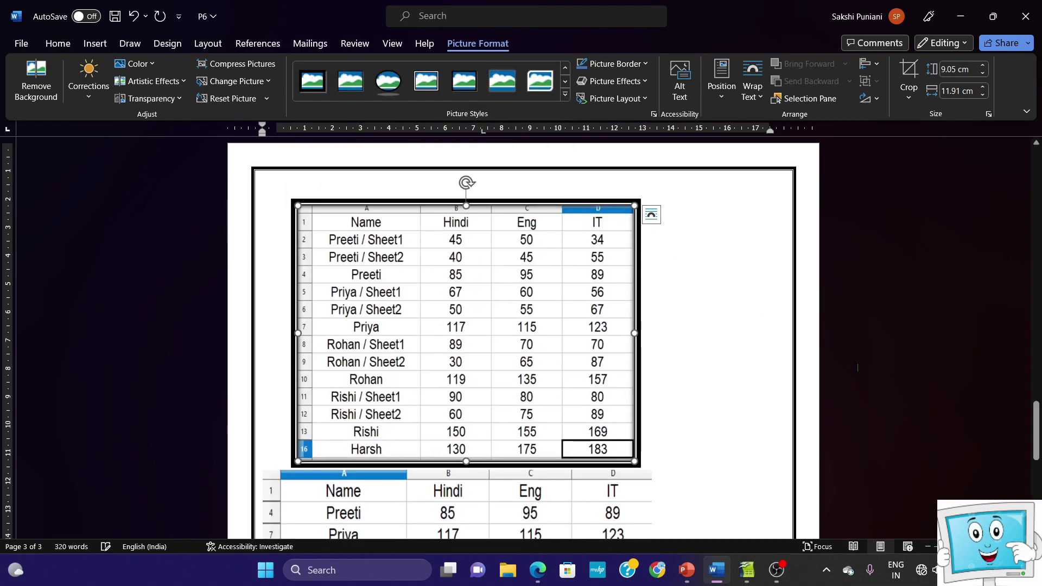
pyautogui.click(672, 443)
# Add a blank line above the collapsed consolidated table and give it a thin black frame style.
pyautogui.scroll(-3, 672, 441)
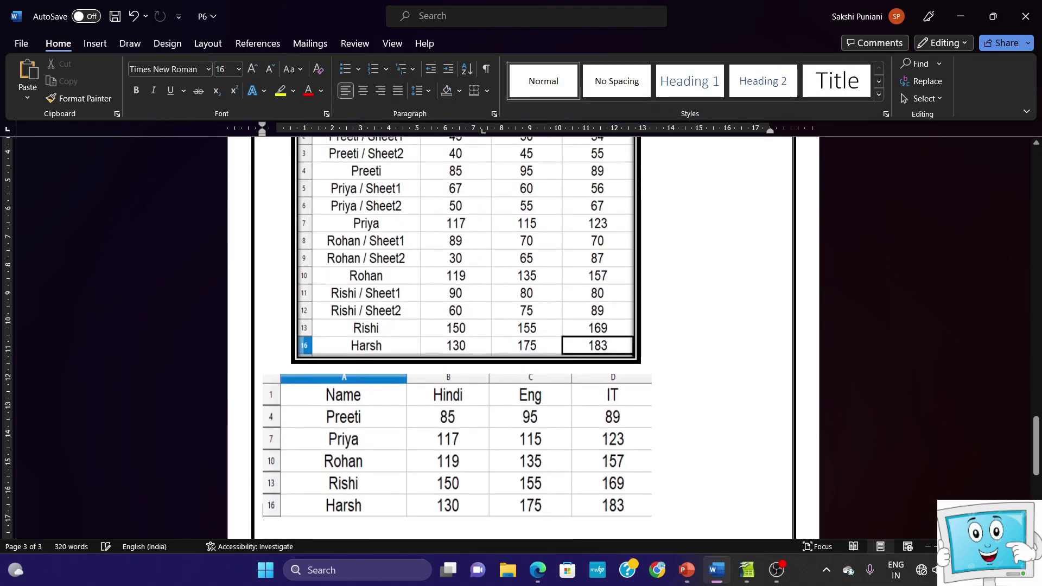
pyautogui.press('Return')
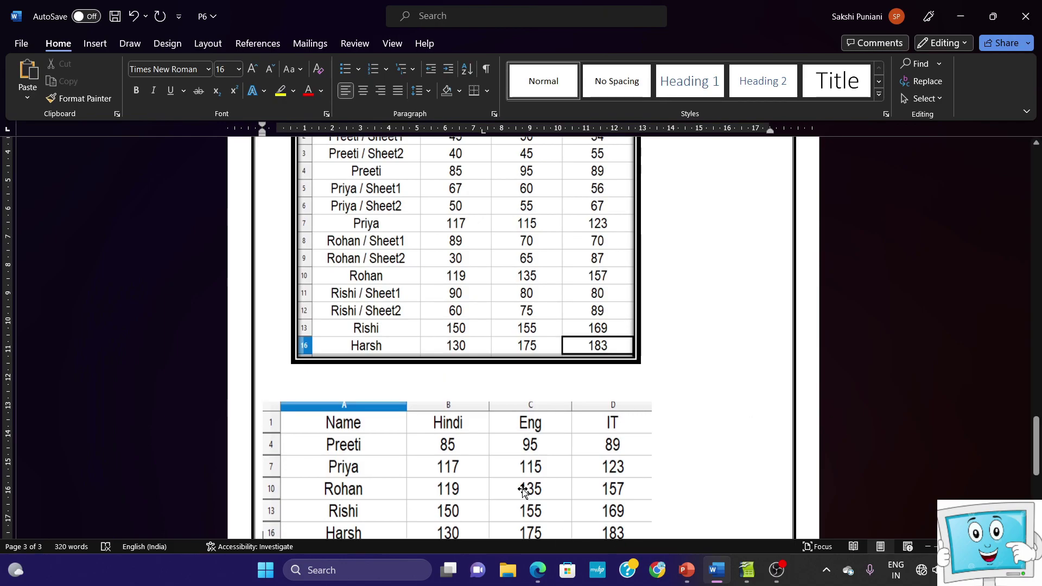
pyautogui.click(524, 455)
pyautogui.click(478, 43)
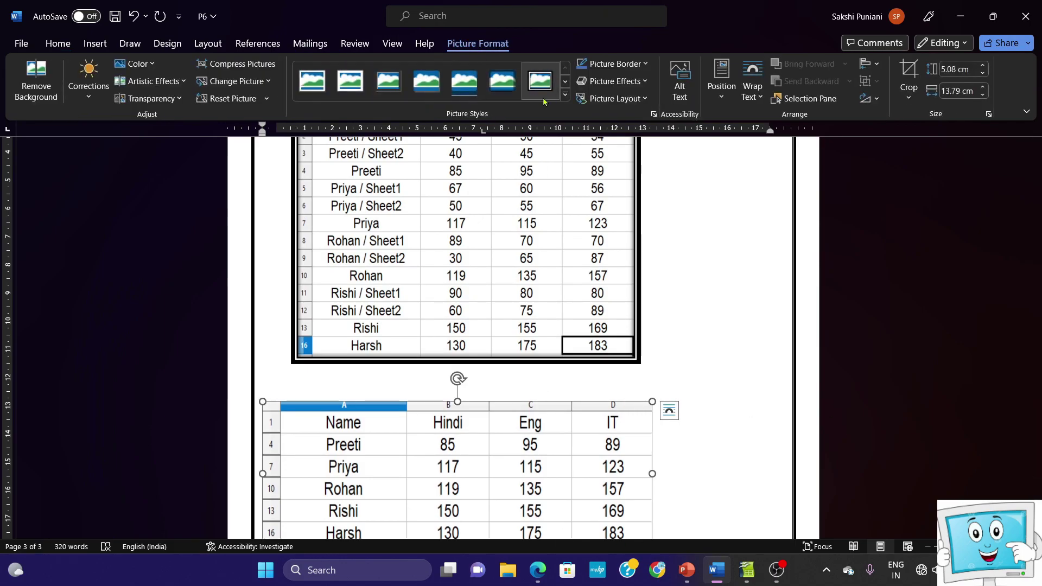
pyautogui.click(549, 96)
pyautogui.click(565, 96)
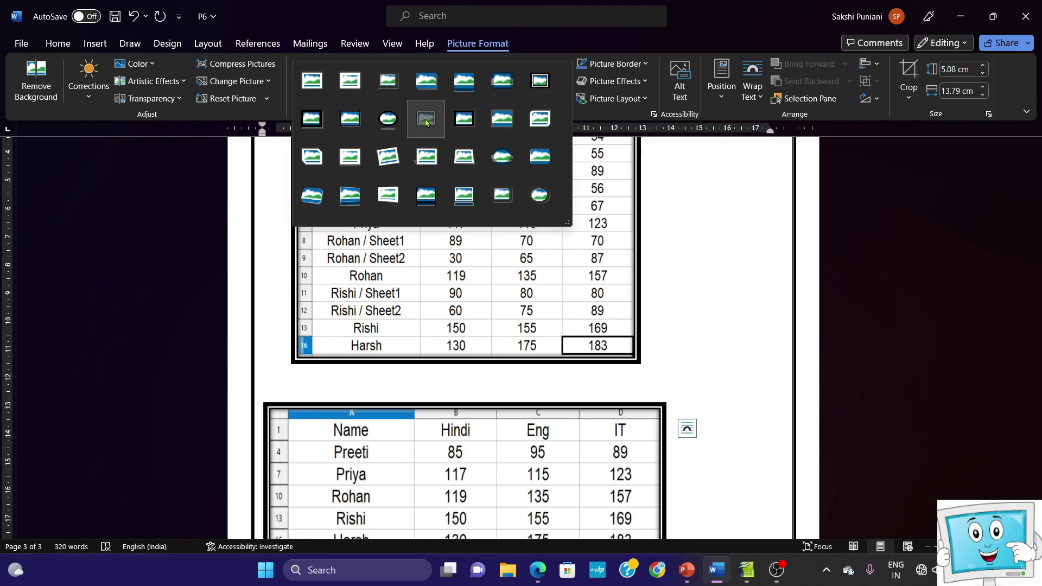
pyautogui.click(426, 111)
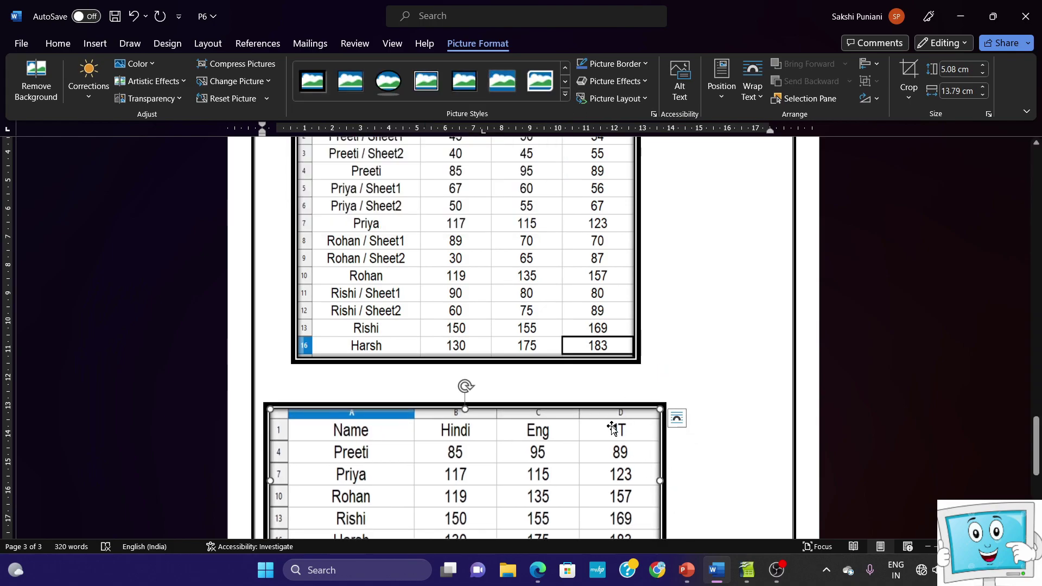
# Widen the detailed consolidated table picture slightly on both sides.
pyautogui.click(629, 201)
pyautogui.moveTo(633, 228); pyautogui.dragTo(668, 227)
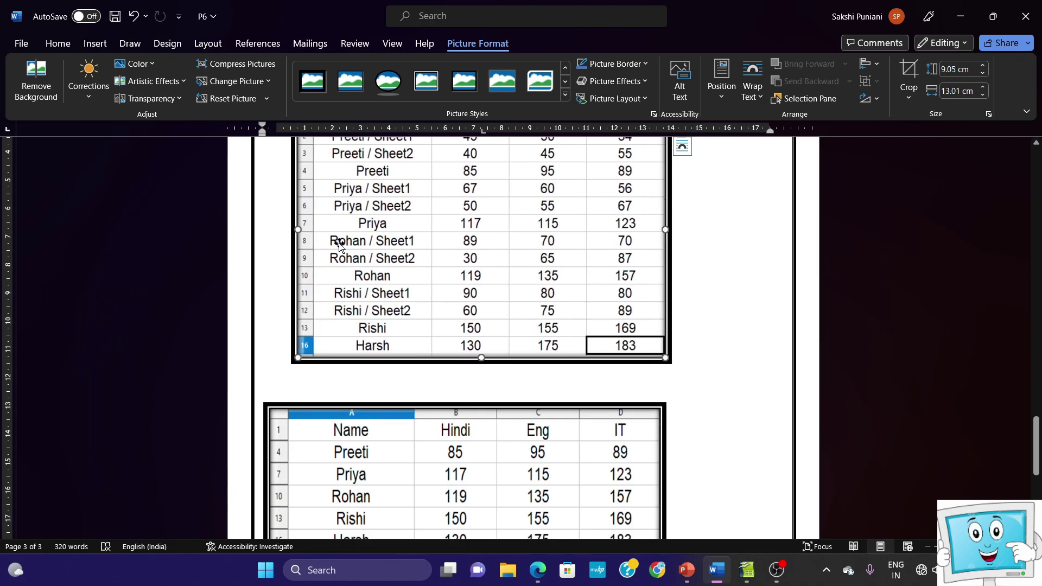
pyautogui.moveTo(296, 230)
pyautogui.mouseDown()
pyautogui.moveTo(275, 233)
pyautogui.moveTo(298, 233)
pyautogui.mouseUp()
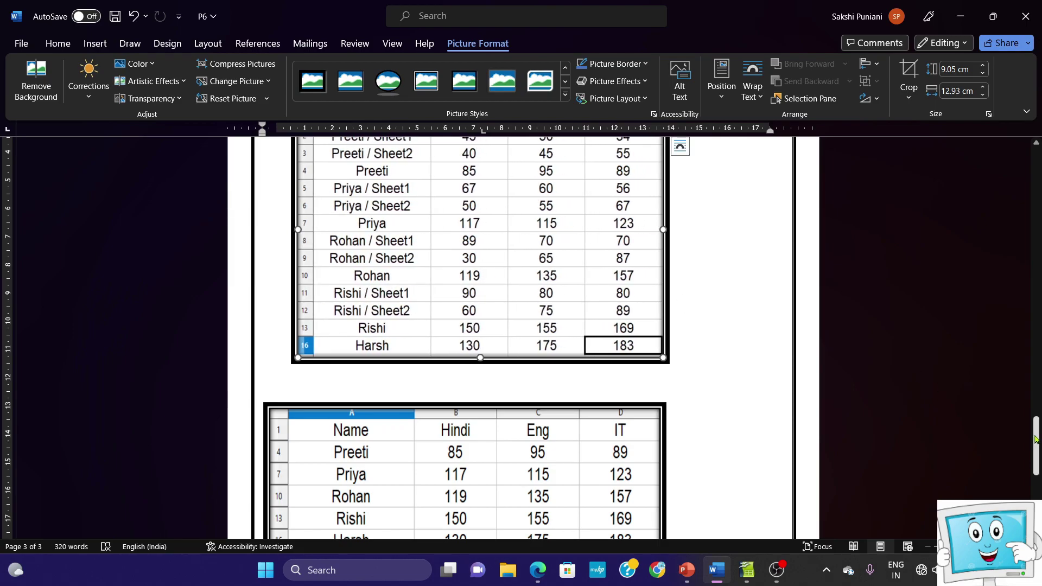
pyautogui.scroll(-5, 1016, 428)
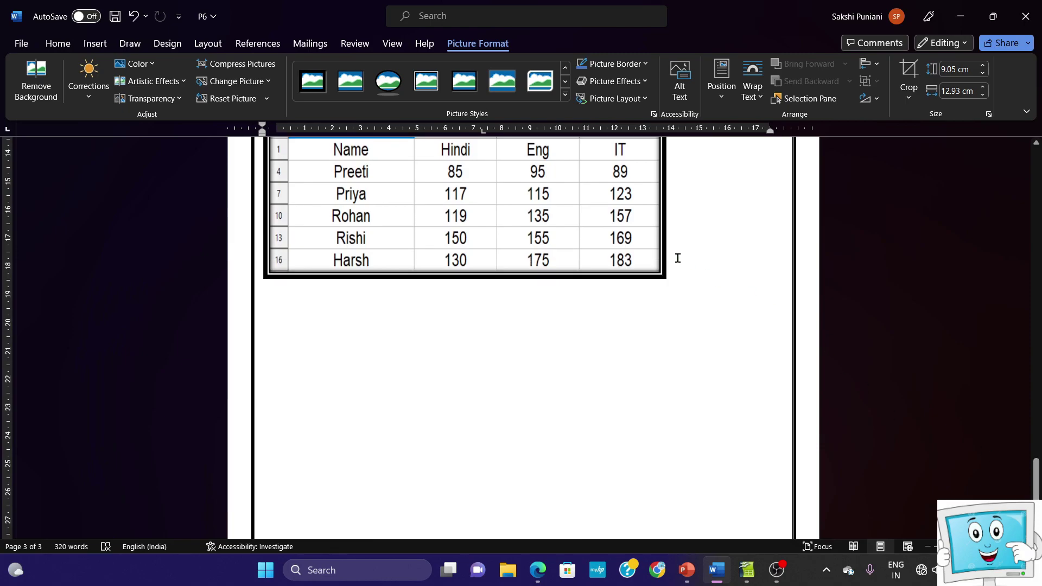
# Undo the last change, then show the Practical-6 title slide full screen in PowerPoint.
pyautogui.click(679, 259)
pyautogui.hotkey('ctrl', 'z')
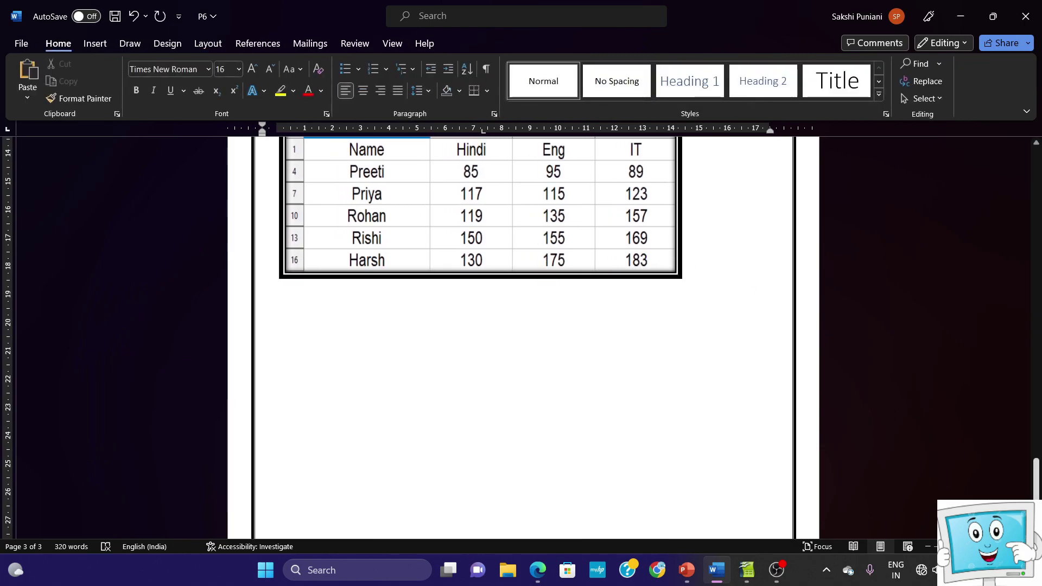
pyautogui.moveTo(1037, 472); pyautogui.dragTo(1039, 433)
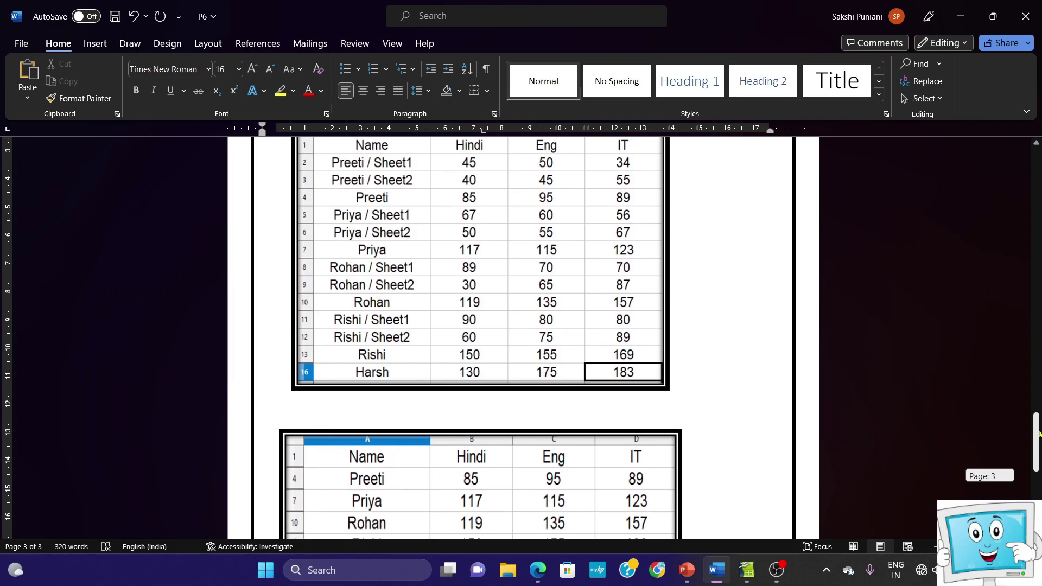
pyautogui.click(686, 570)
pyautogui.click(754, 502)
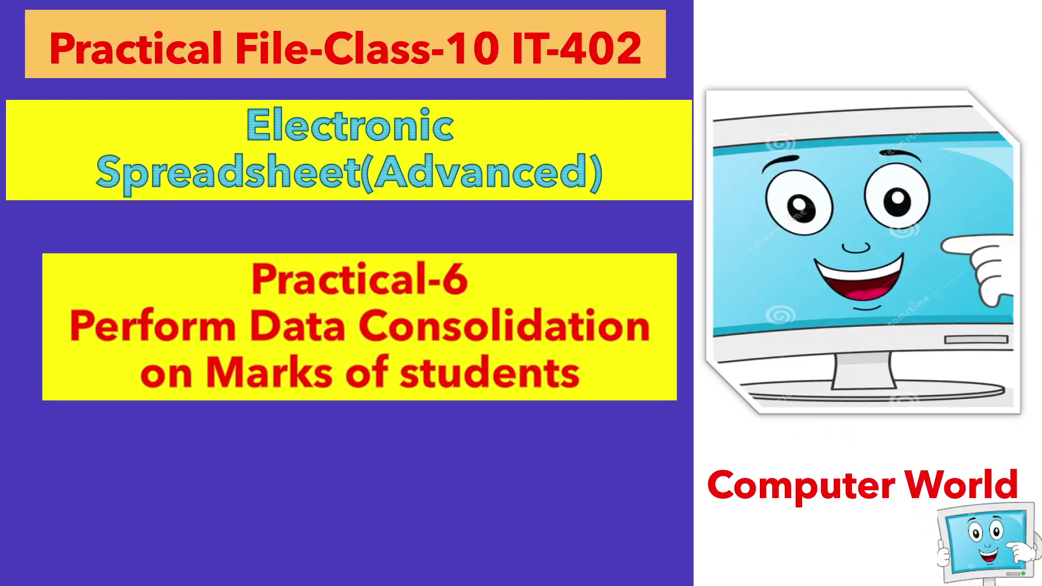